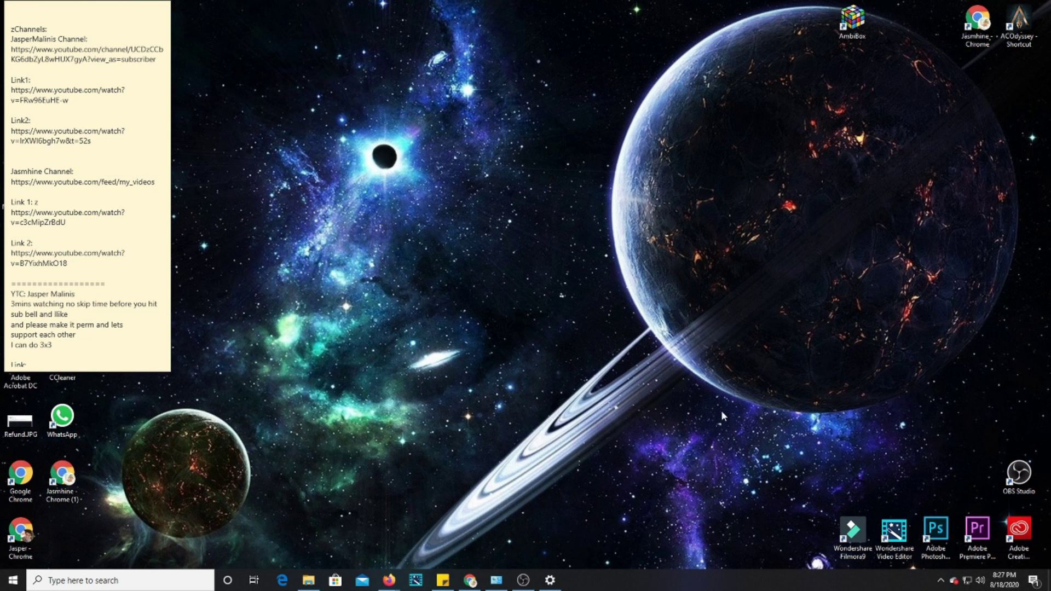
Switch to the Firefox window with the AmbiBox website and maximize it.
click(471, 580)
click(471, 581)
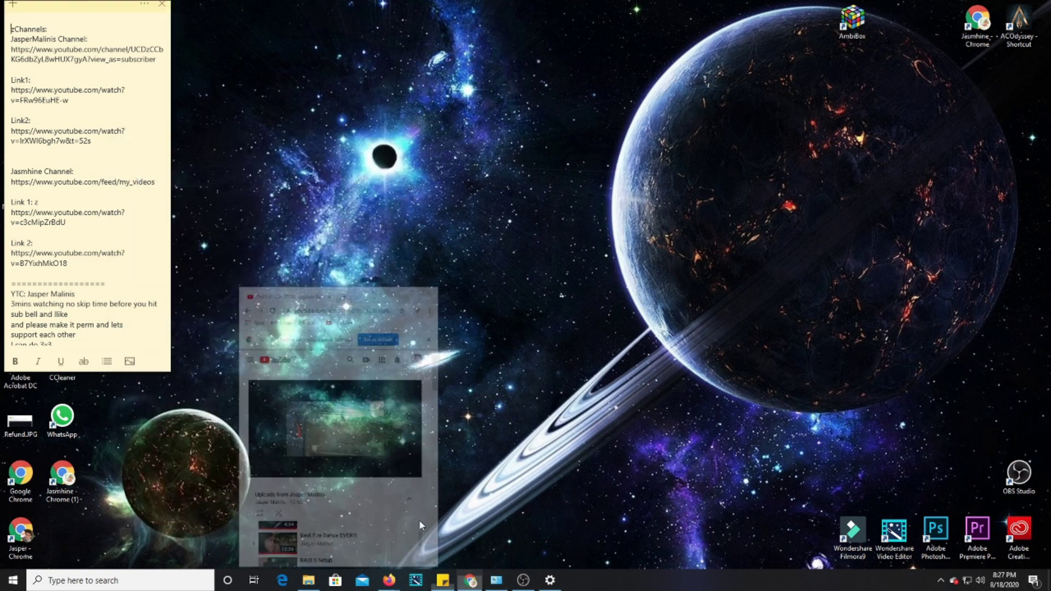
mouse_move(388, 577)
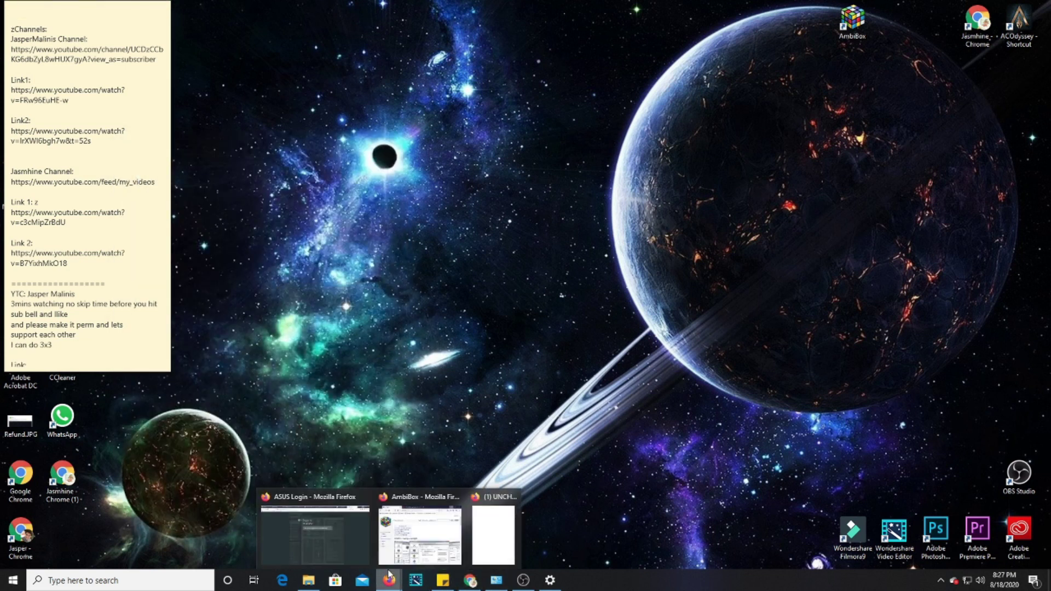
click(408, 542)
key(super+Up)
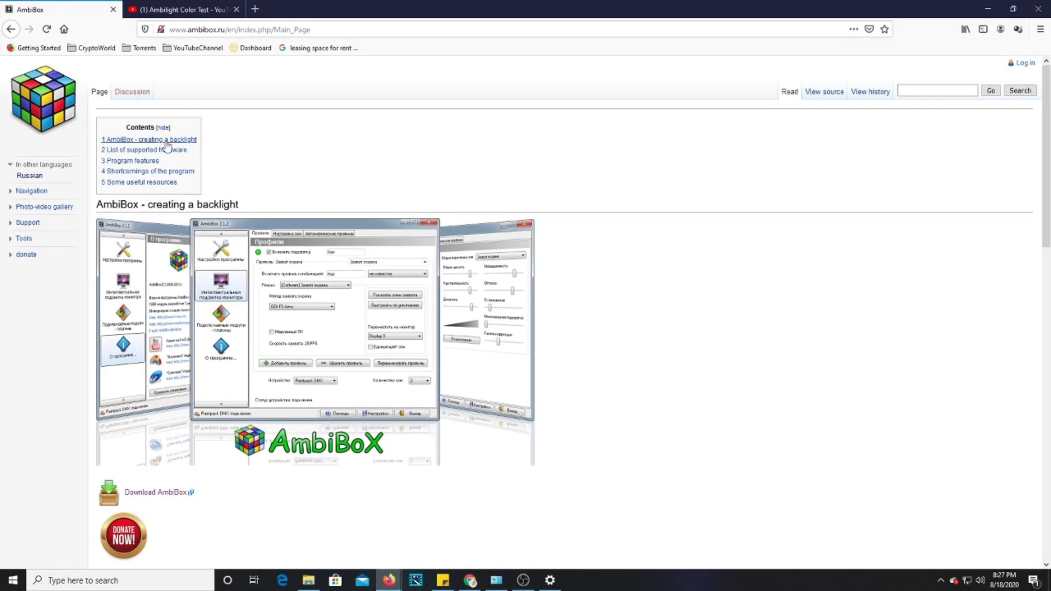
Examine the AmbiBox main page, including its web address and the Download AmbiBox link.
click(260, 30)
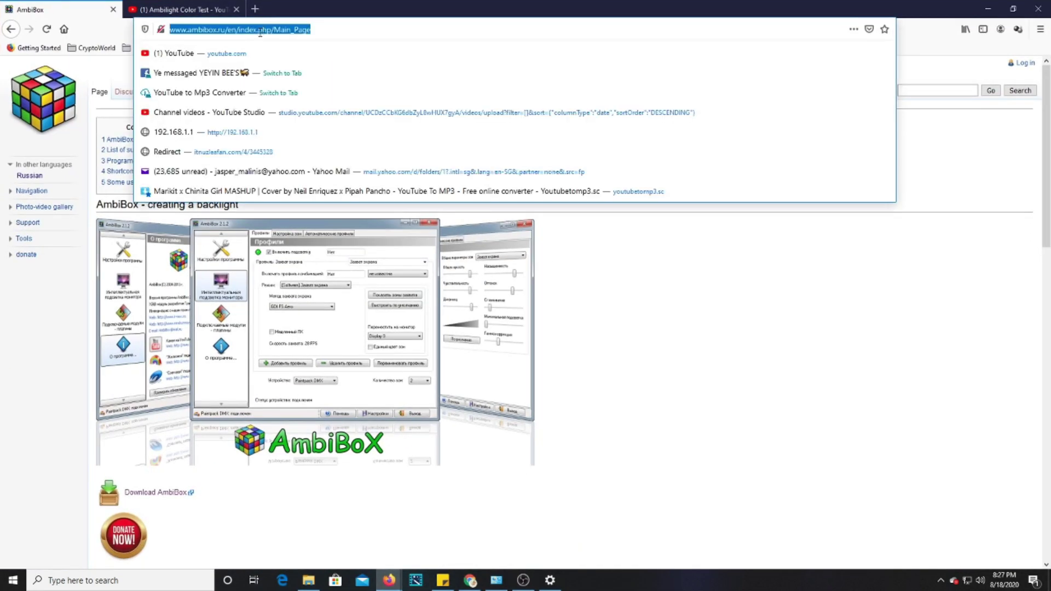
click(635, 264)
scroll(636, 265, down, 5)
scroll(636, 265, up, 4)
scroll(636, 265, down, 1)
scroll(637, 265, up, 2)
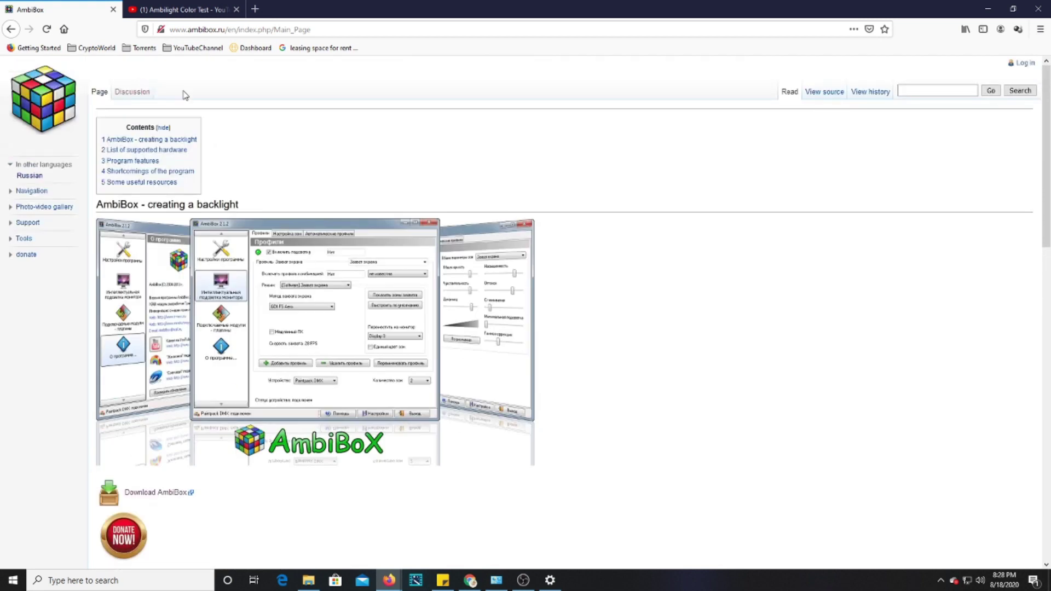
click(220, 28)
click(650, 251)
click(245, 29)
click(639, 271)
scroll(465, 187, down, 3)
scroll(464, 188, down, 2)
scroll(443, 206, up, 5)
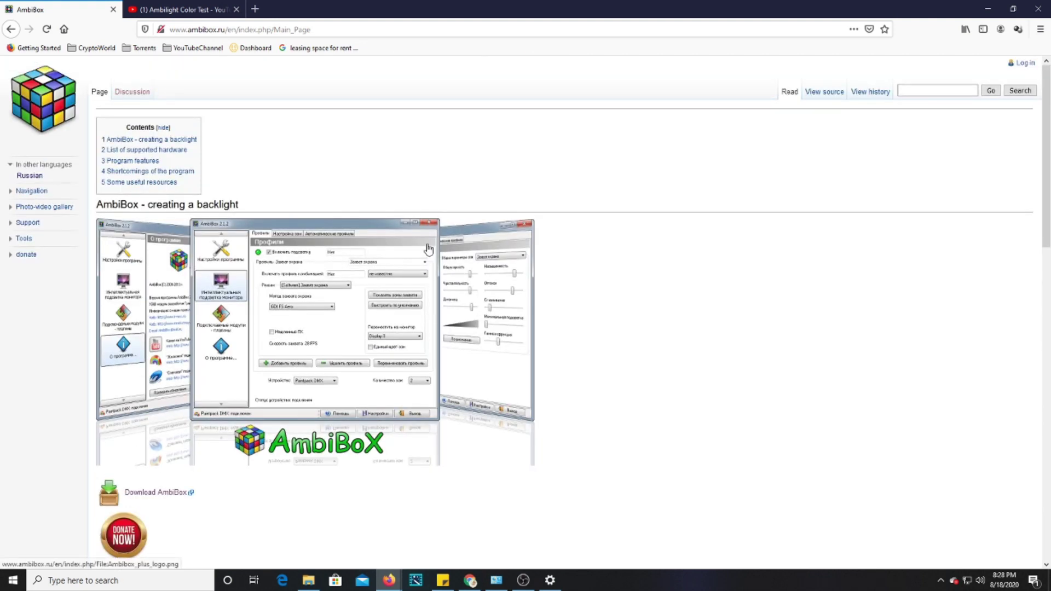
scroll(407, 168, down, 3)
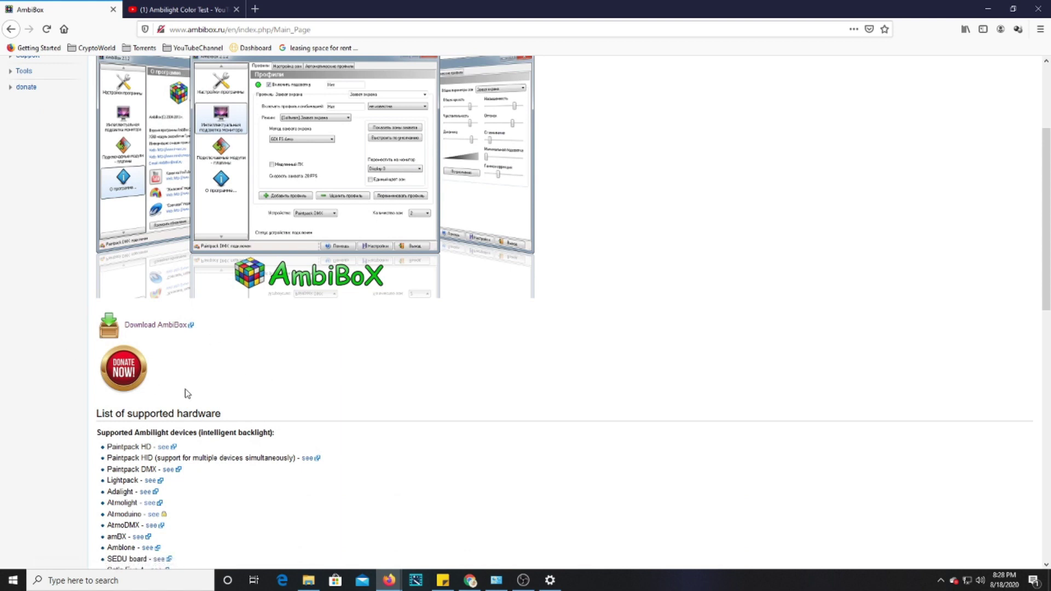
Restore the Firefox window to its smaller size and minimize it to get back to the desktop.
double_click(375, 5)
drag(516, 242, 446, 160)
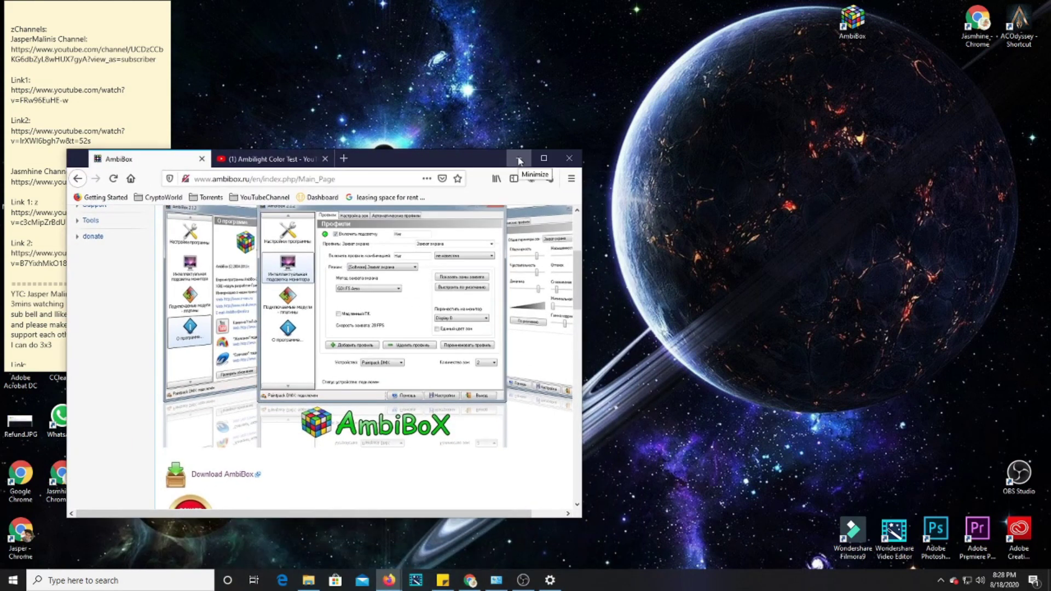
click(518, 159)
Move the AmbiBox desktop shortcut beside the Chrome shortcut, launch AmbiBox from it and place its window near the middle of the desktop.
drag(858, 25, 931, 25)
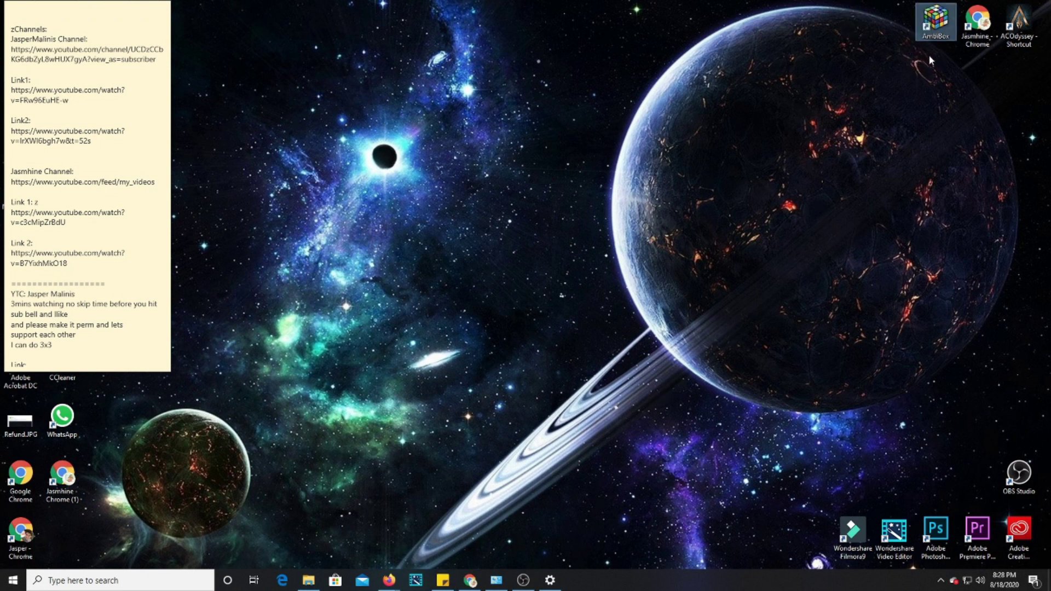
double_click(936, 21)
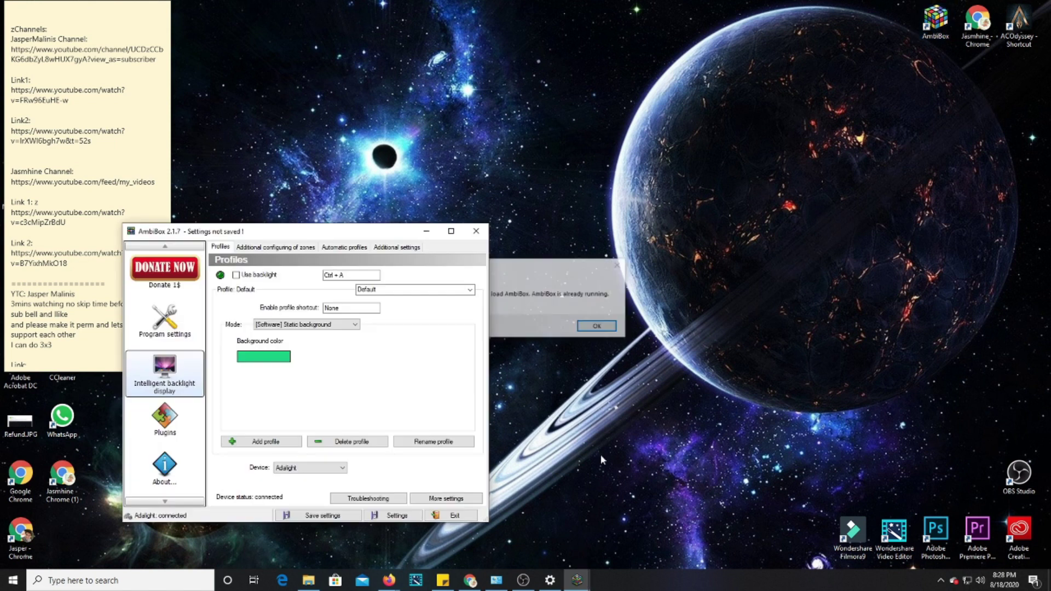
click(595, 325)
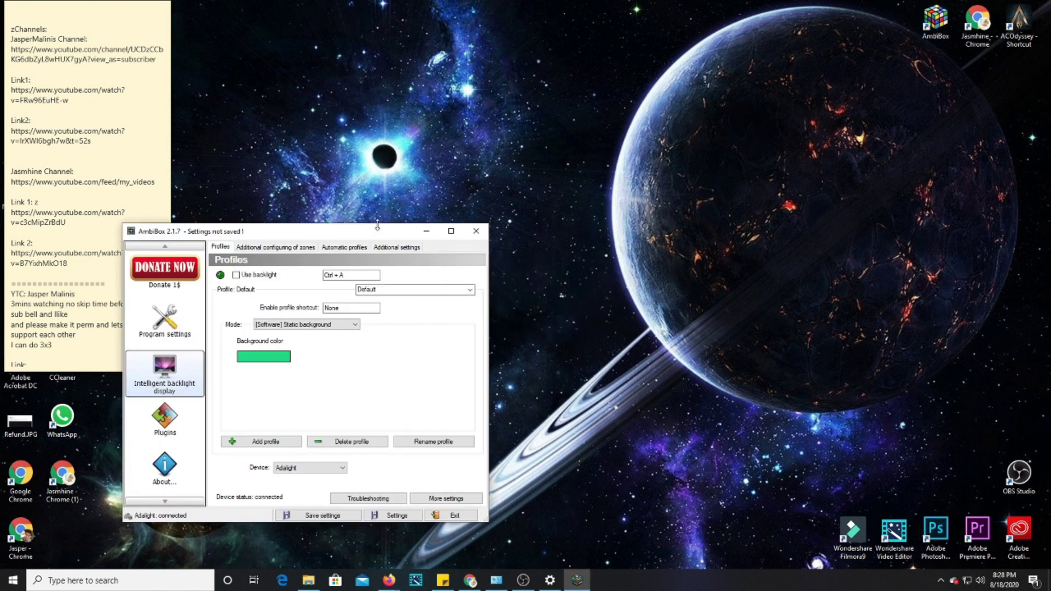
drag(373, 237, 586, 137)
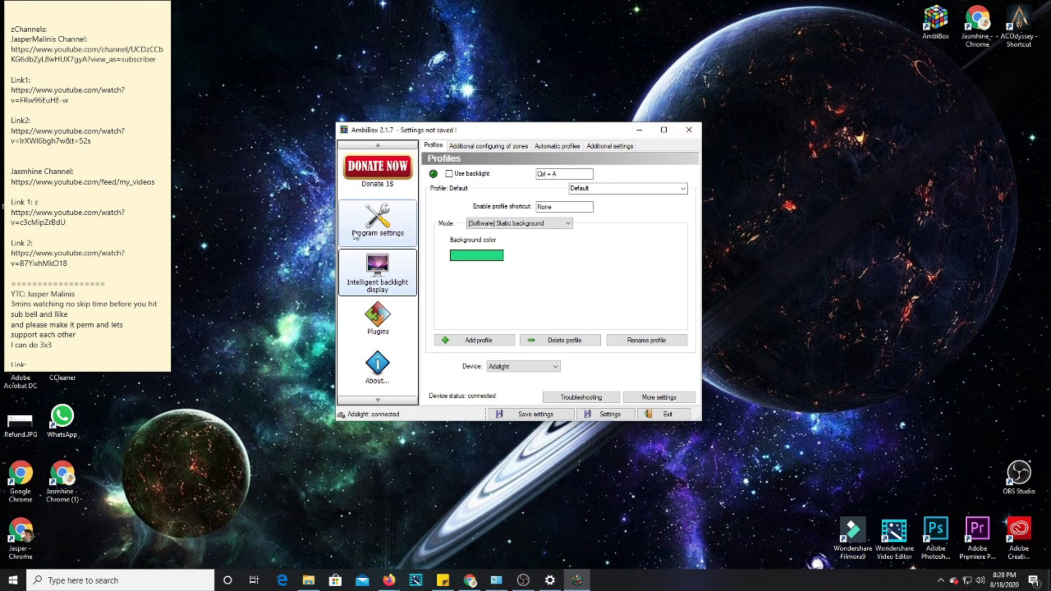
Review the AmbiBox program settings, including the startup, notification area and language options.
click(374, 233)
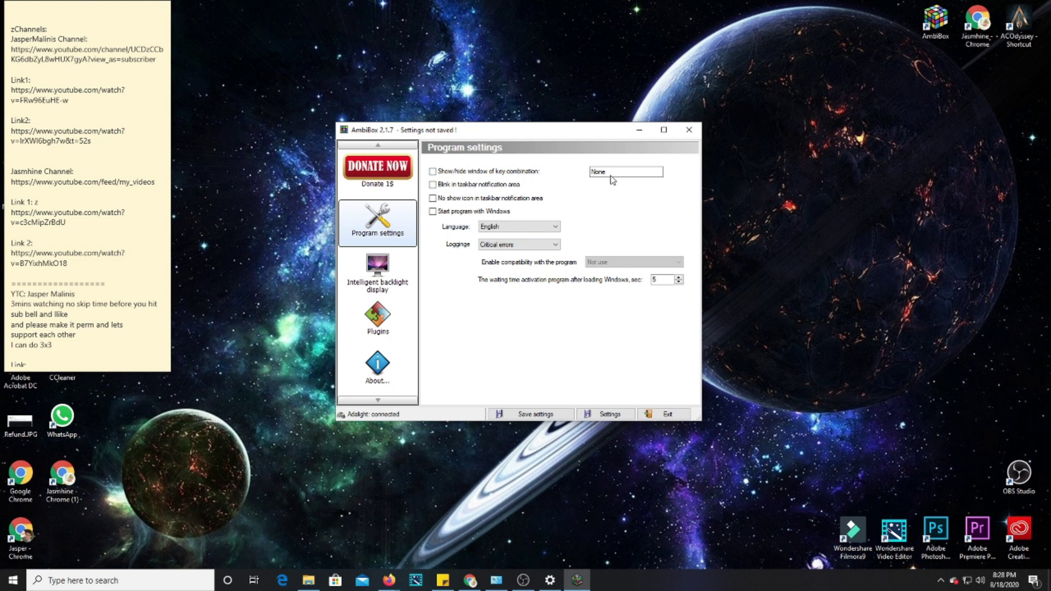
drag(524, 132, 537, 131)
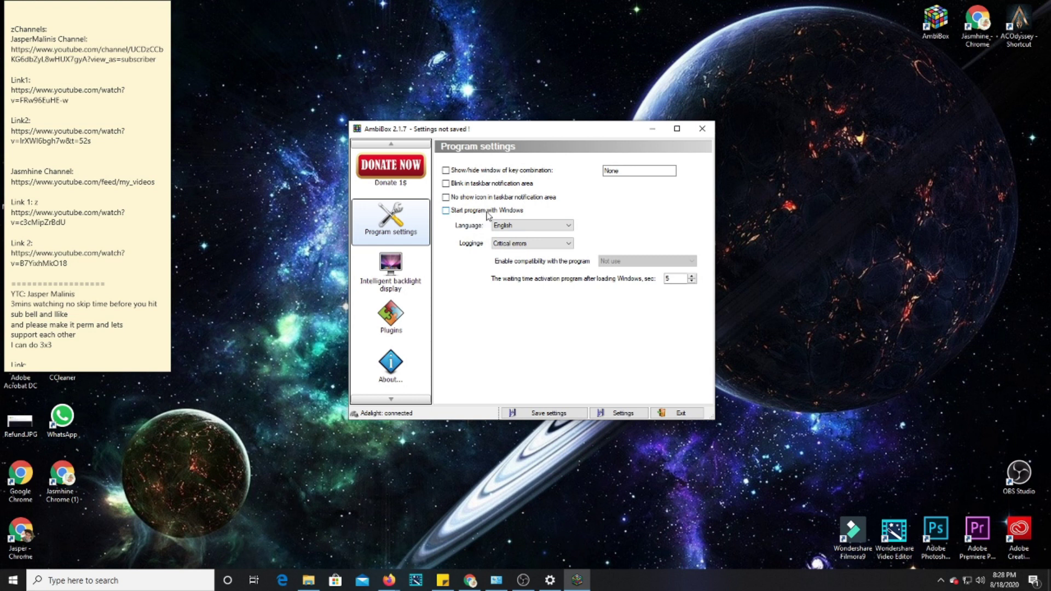
drag(564, 134, 514, 131)
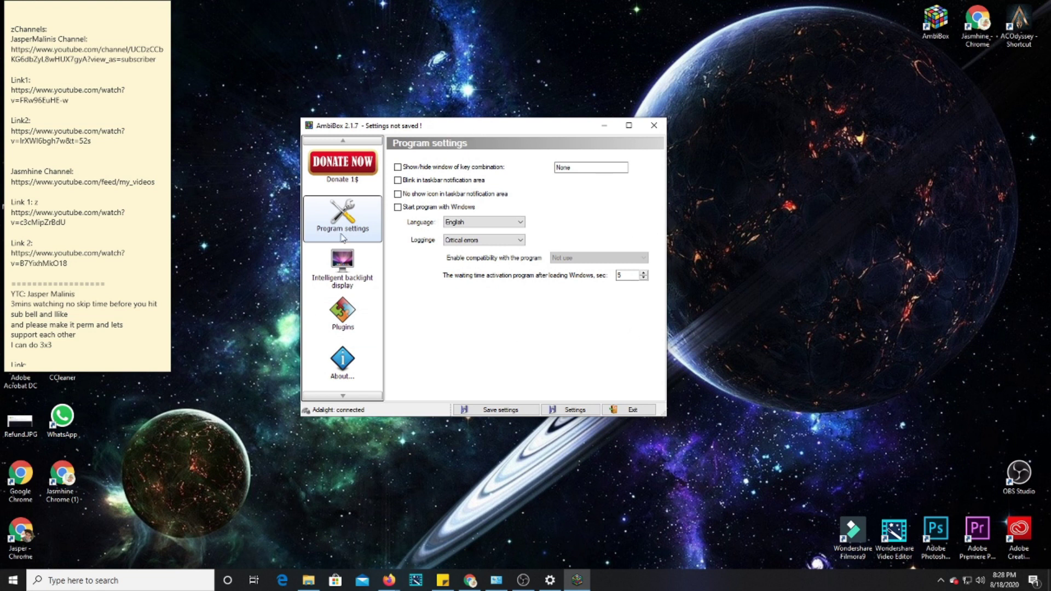
Open the intelligent backlight display settings and check the profile choices.
click(352, 269)
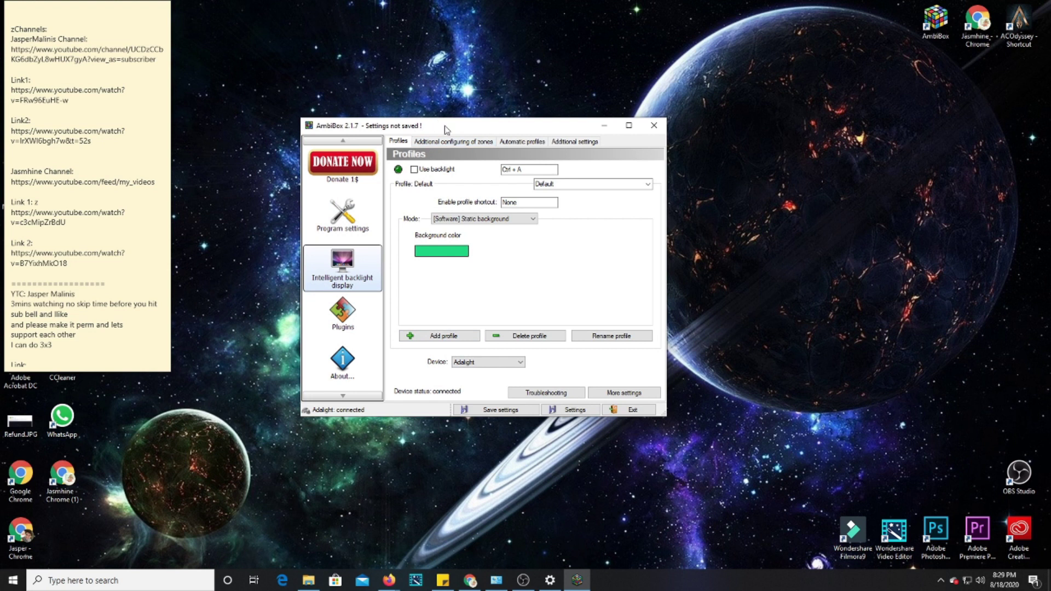
drag(443, 125, 452, 129)
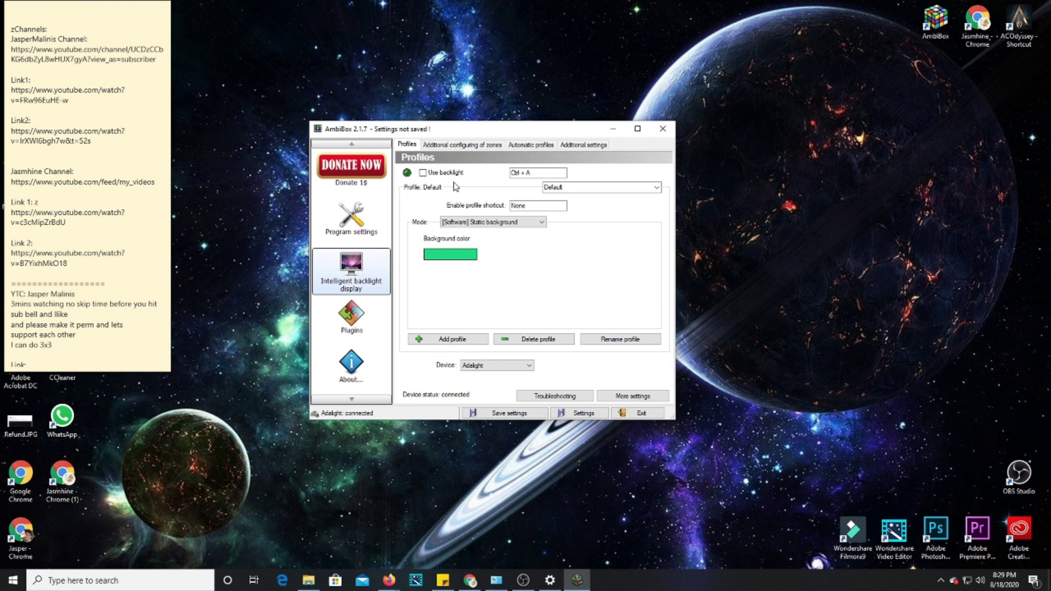
click(656, 188)
click(657, 189)
click(496, 583)
click(496, 584)
drag(544, 133, 417, 119)
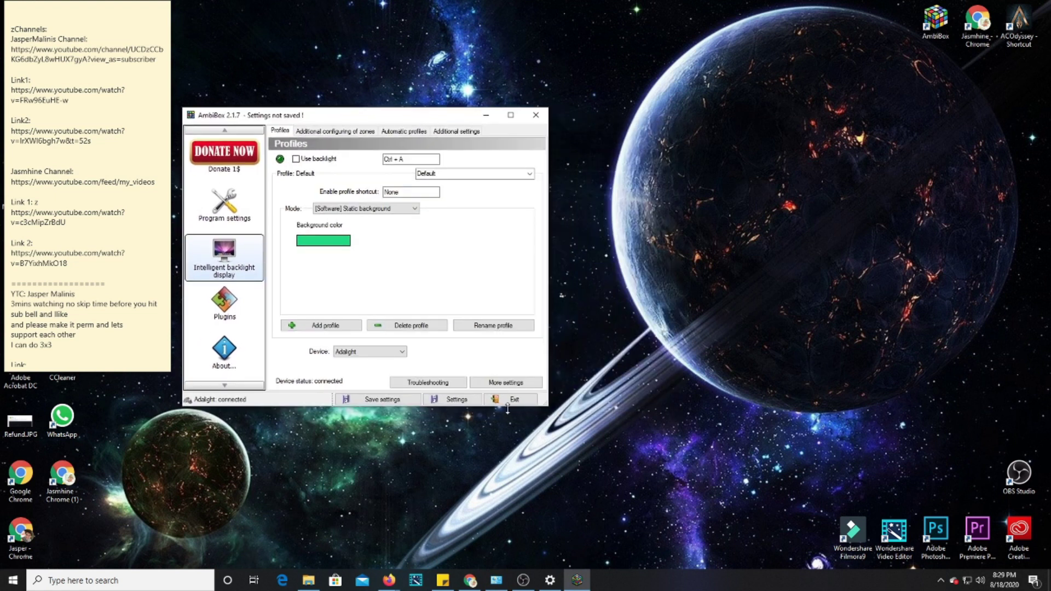
Open the Windows display settings beside AmbiBox and identify which monitor is 1 and which is 2.
right_click(603, 293)
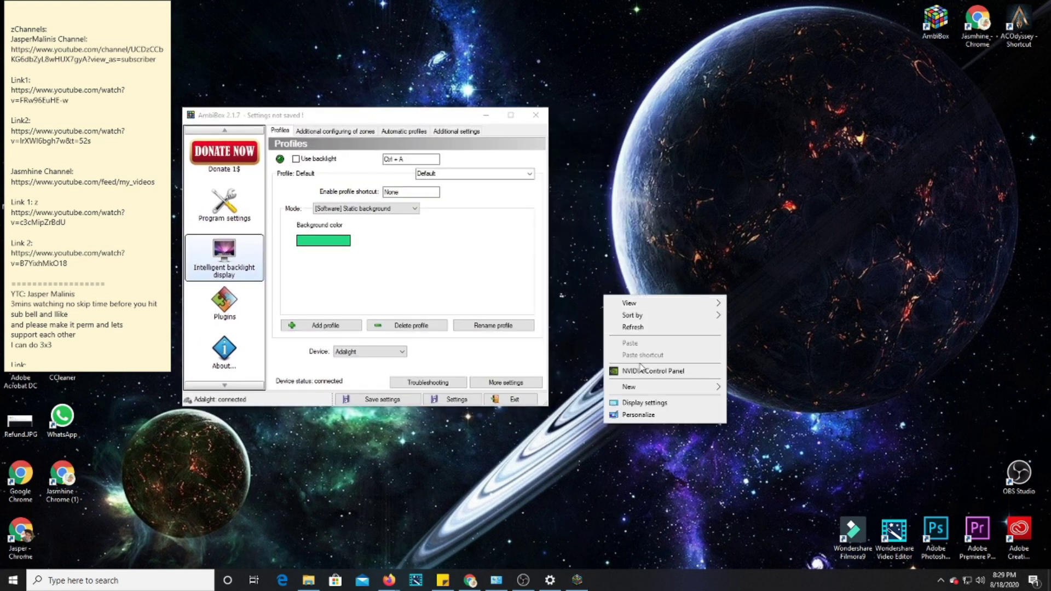
click(653, 409)
drag(525, 147, 830, 57)
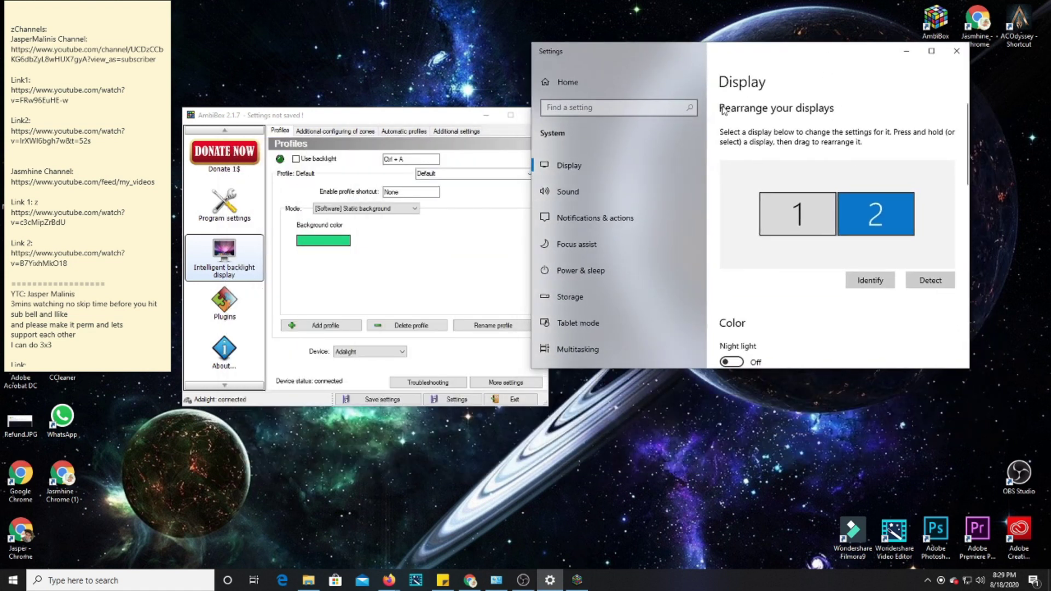
drag(736, 54, 762, 69)
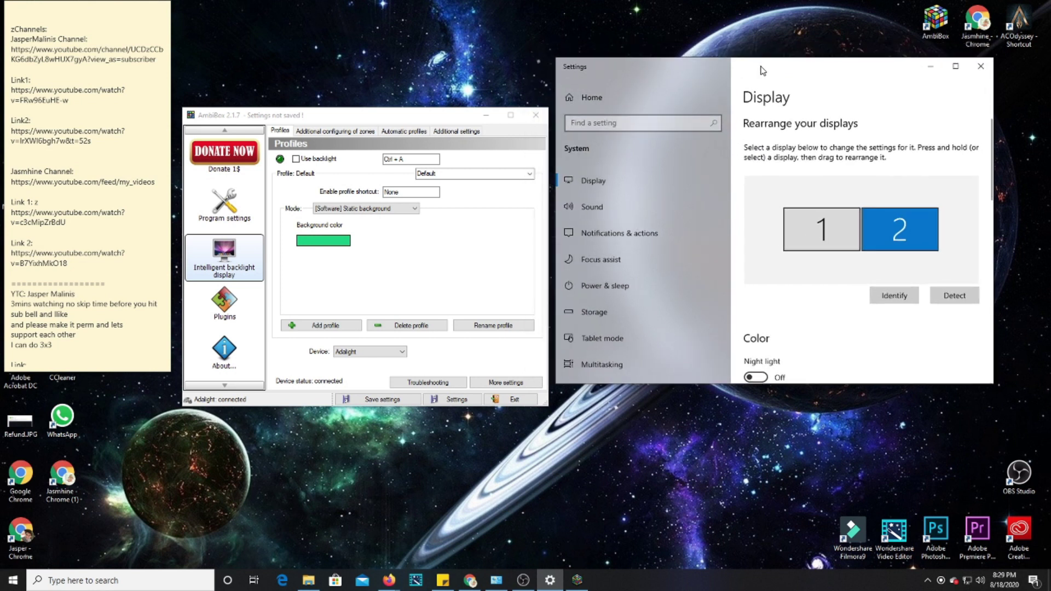
click(893, 301)
drag(825, 76, 882, 24)
Return to AmbiBox, enable the backlight and reveal the additional device settings in an enlarged window.
click(398, 301)
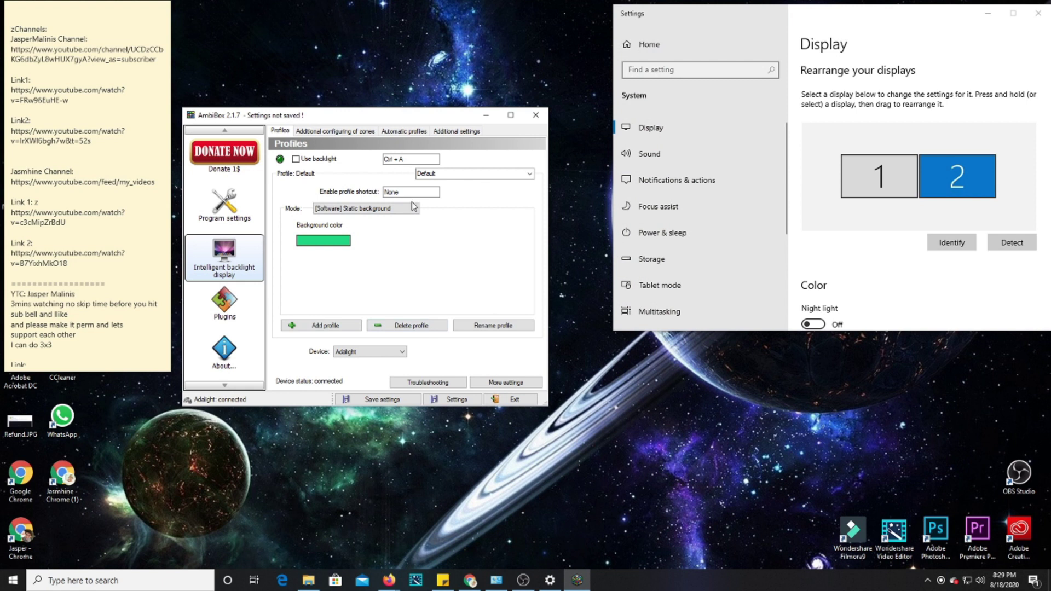
click(517, 383)
drag(546, 403, 658, 487)
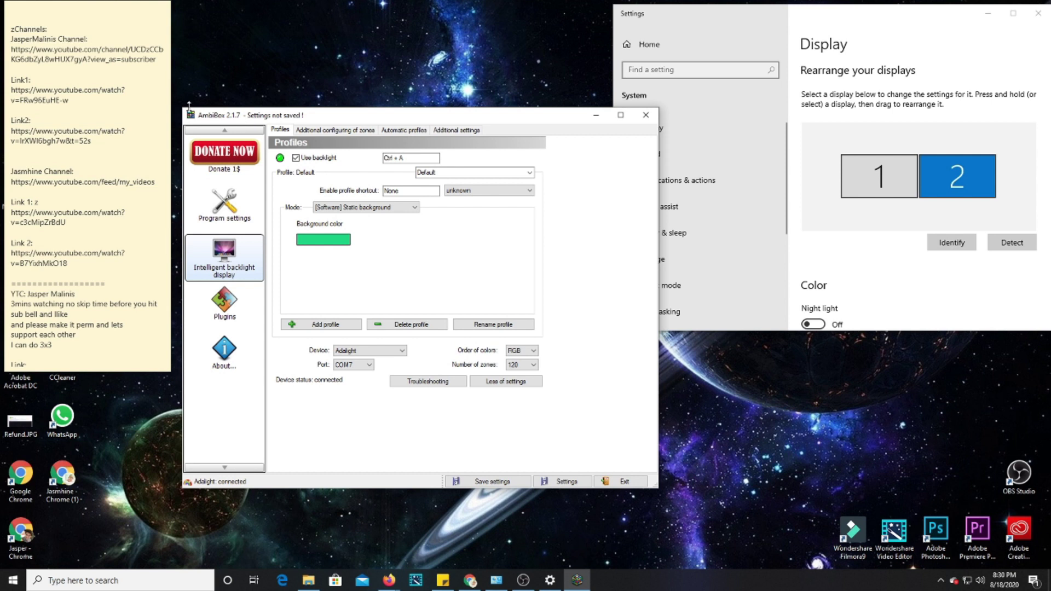
click(326, 241)
click(340, 194)
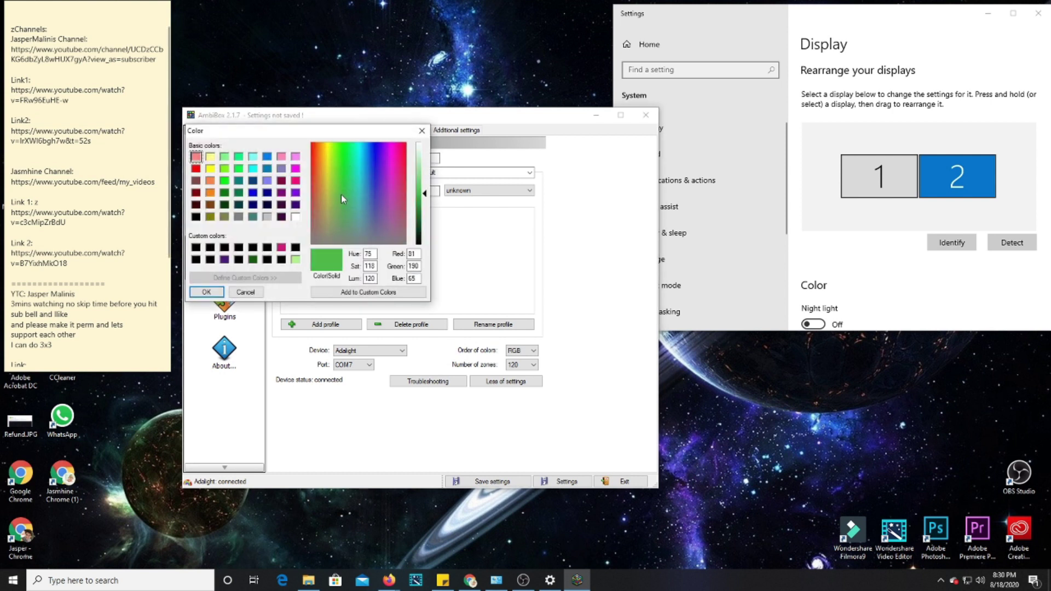
click(355, 193)
drag(358, 188, 319, 215)
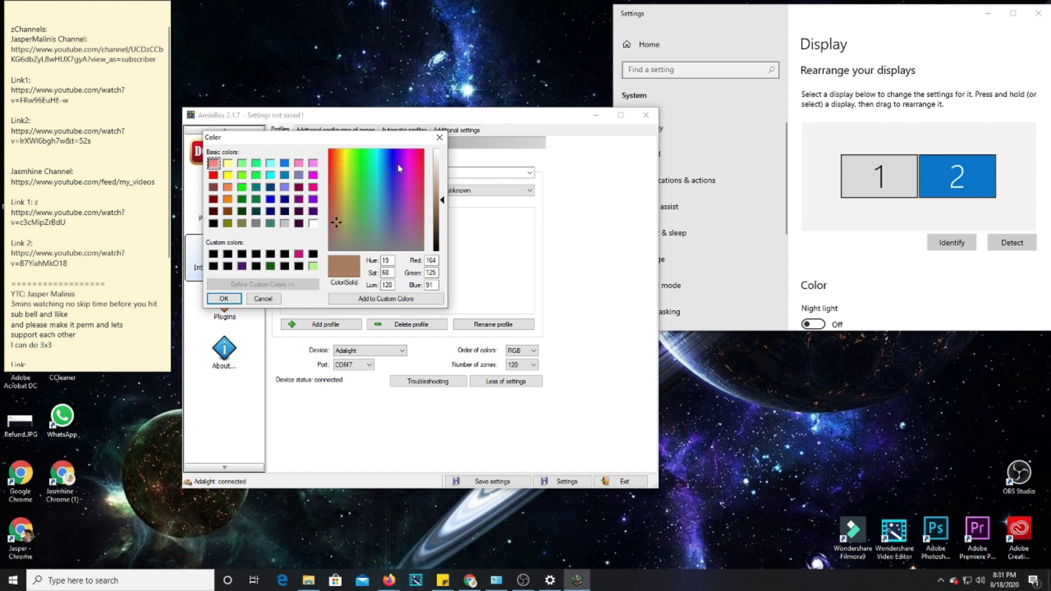
click(439, 137)
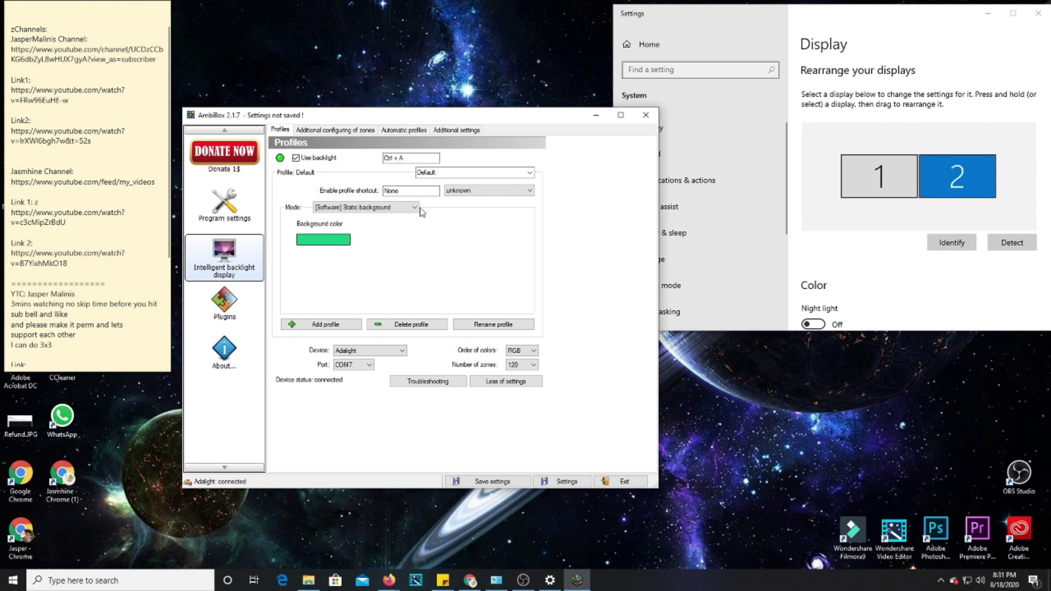
Set the Default profile's backlight mode to Screen capture.
drag(494, 117, 437, 123)
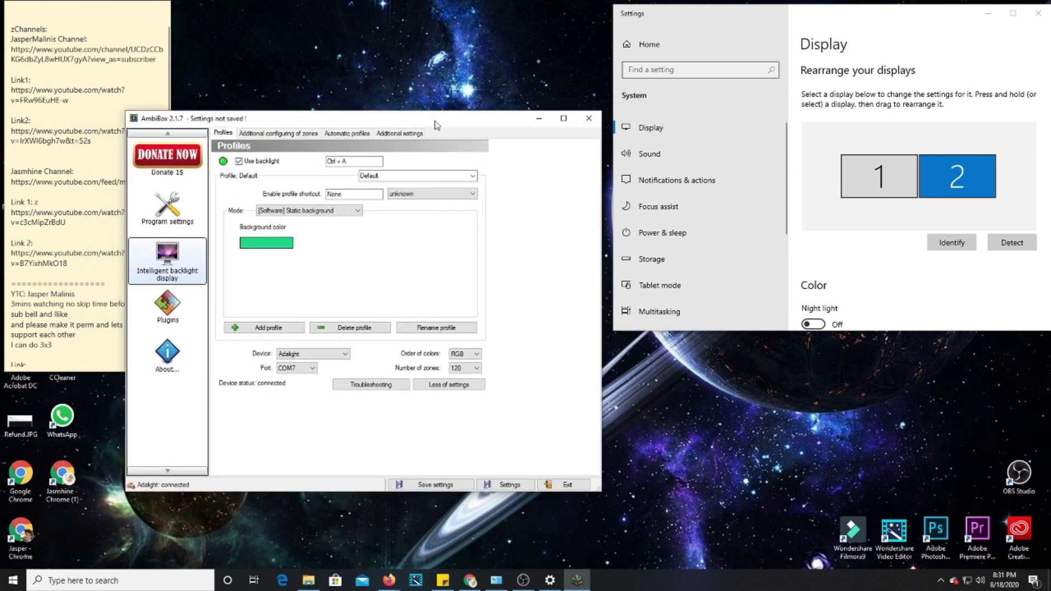
click(351, 214)
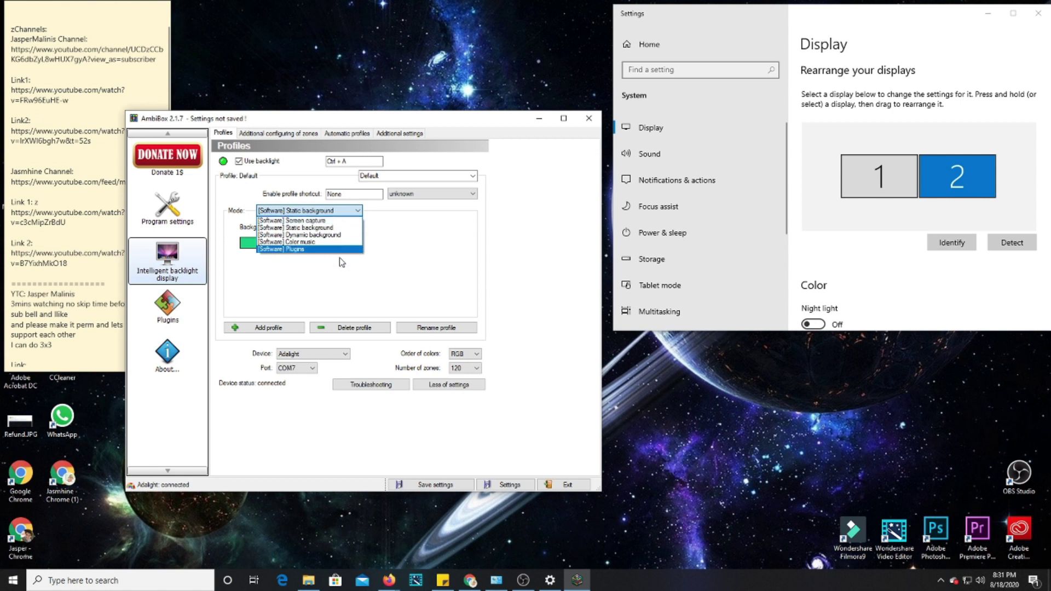
click(292, 220)
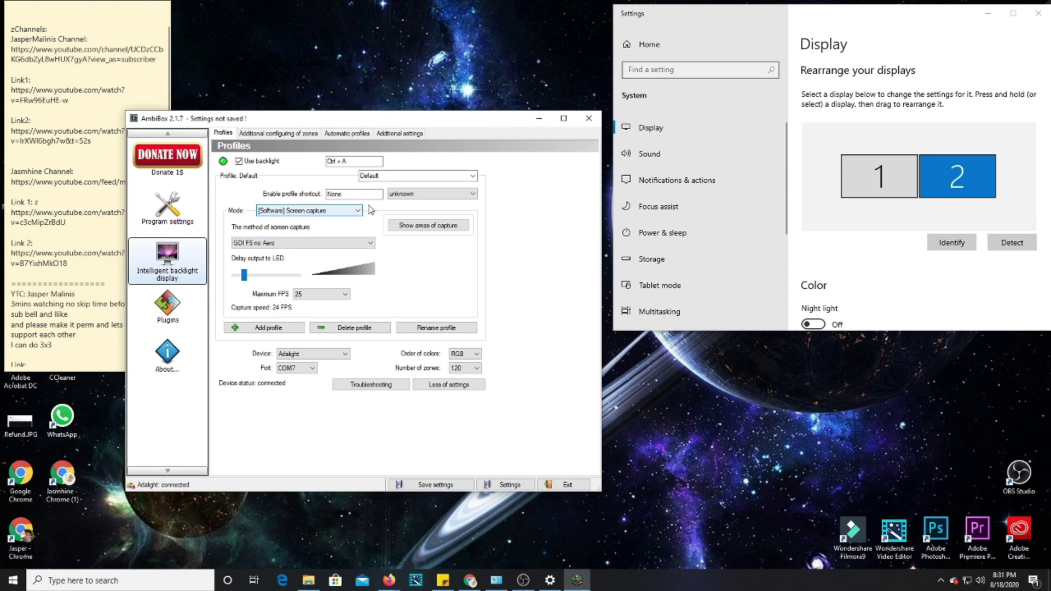
click(408, 194)
click(408, 203)
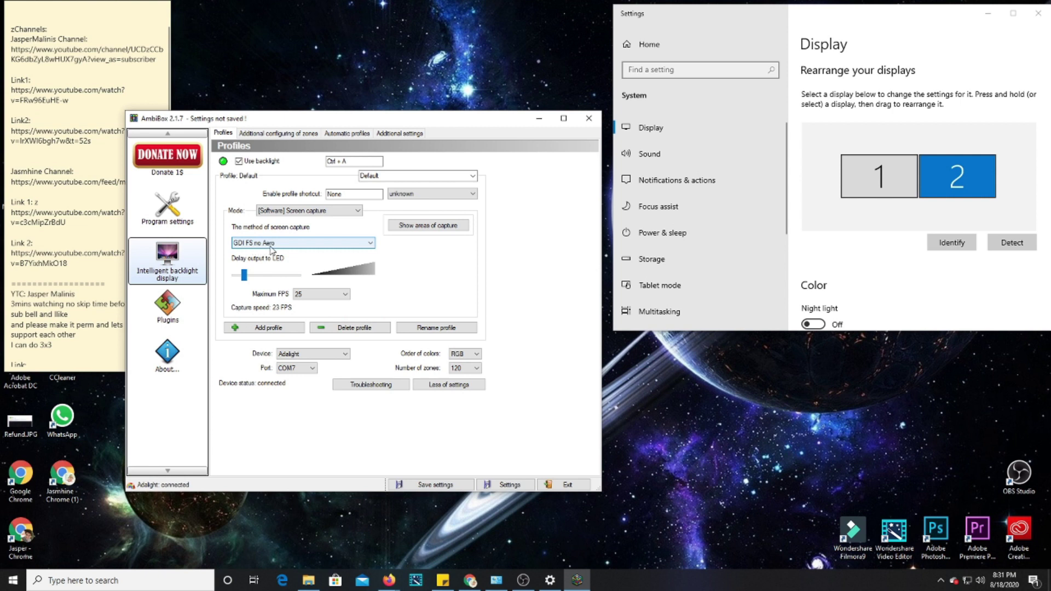
Show the screen capture areas and move them to Display 1.
click(430, 226)
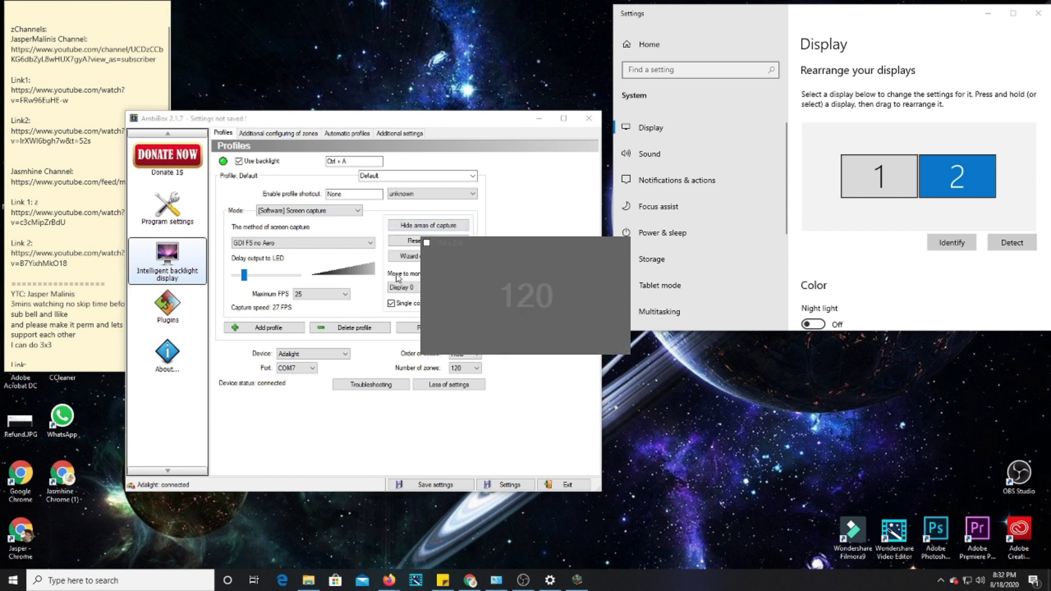
click(558, 221)
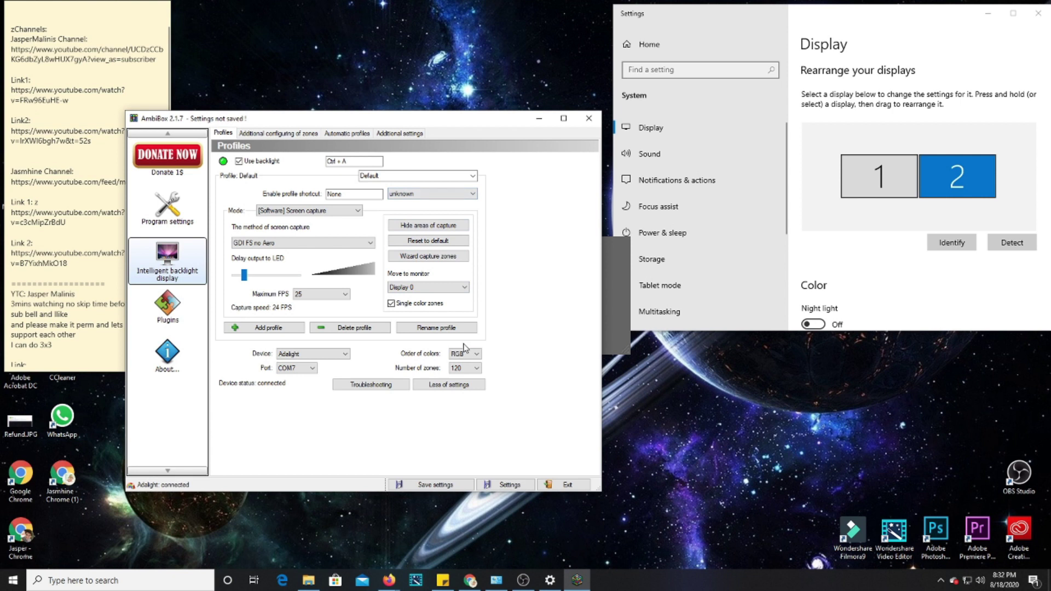
click(427, 288)
click(435, 304)
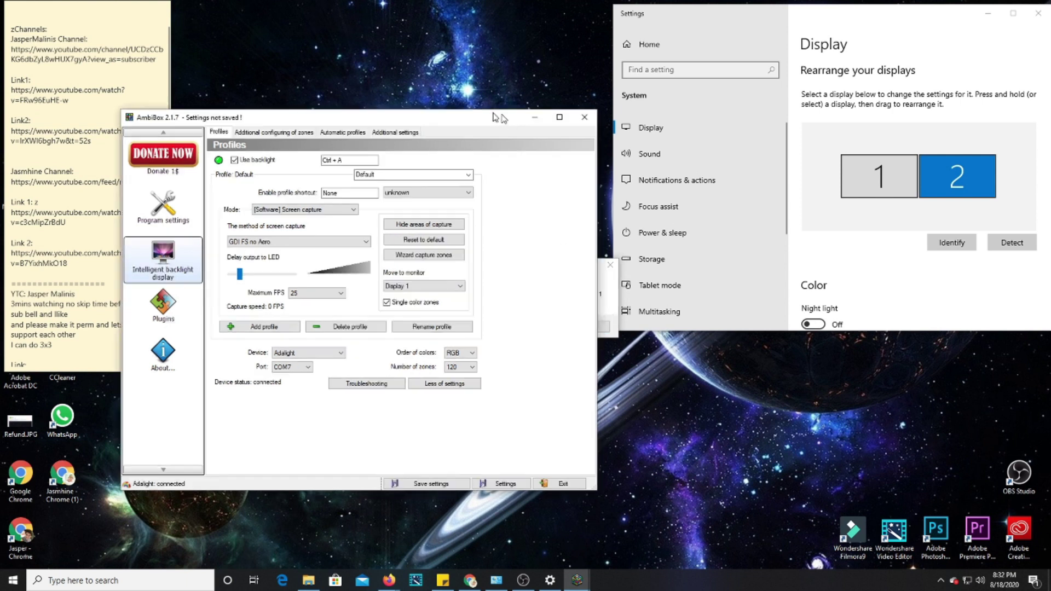
drag(517, 119, 411, 103)
drag(345, 107, 498, 126)
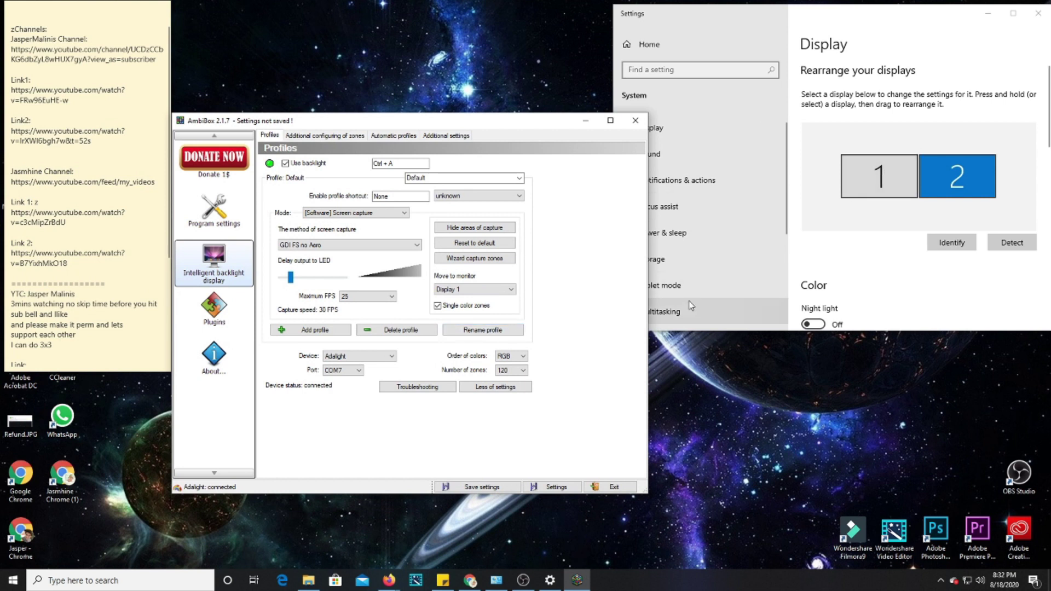
Review the monitor choices for the capture areas and select Display 1 as the target.
click(510, 290)
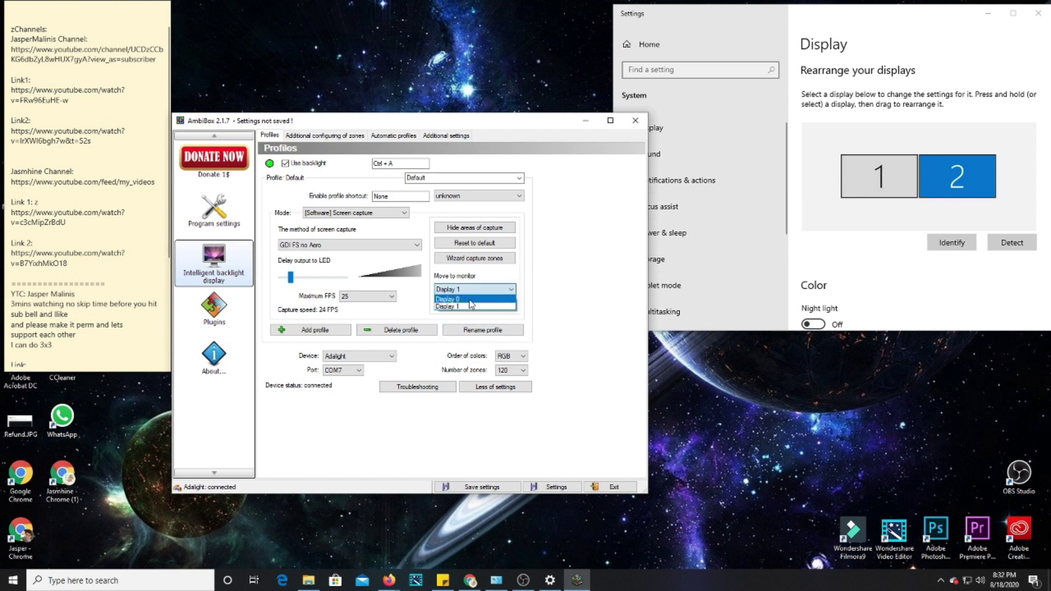
click(860, 94)
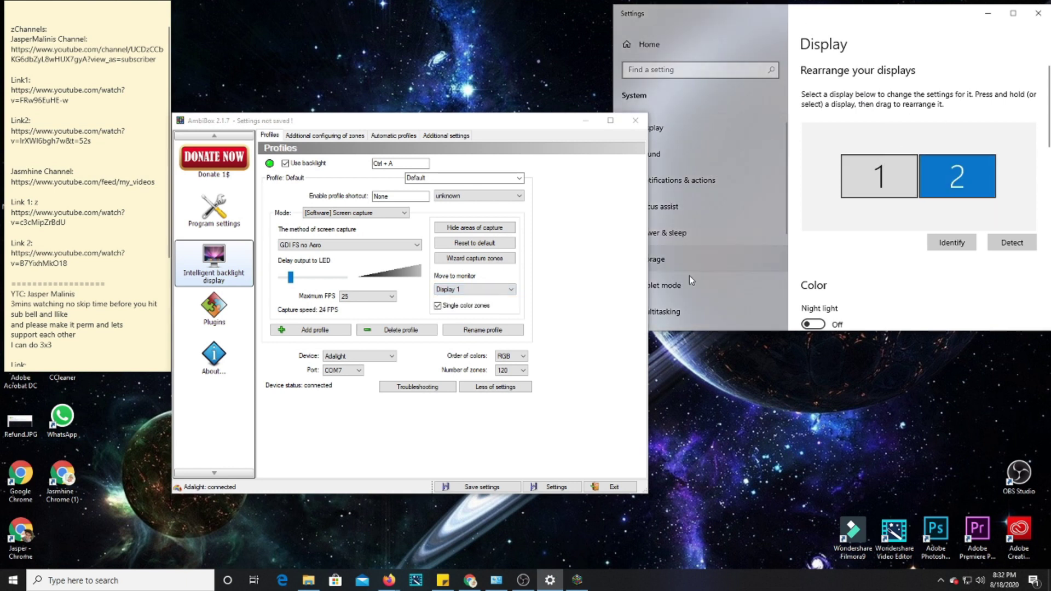
click(490, 290)
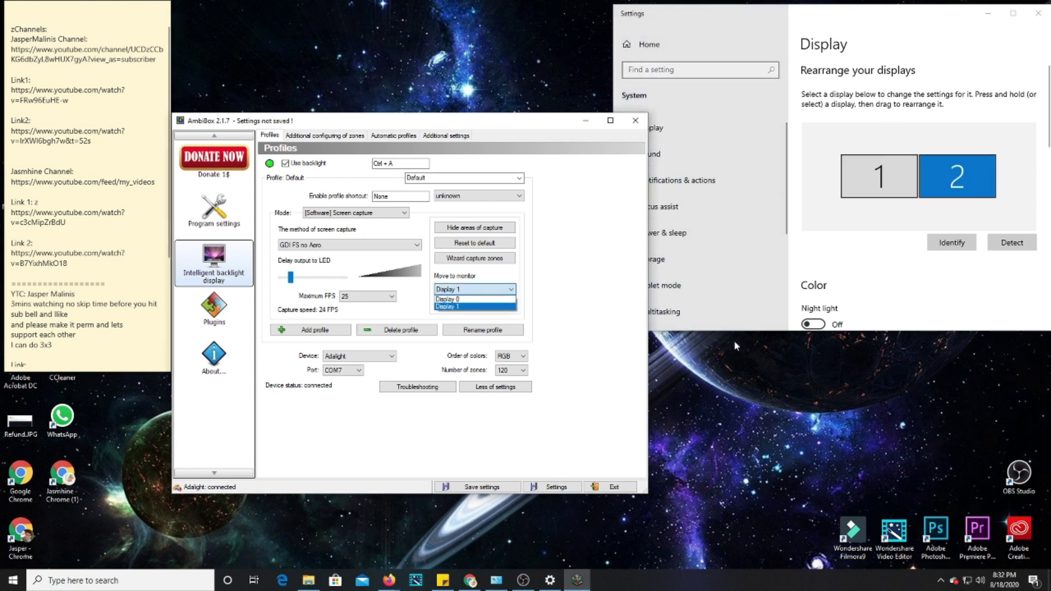
click(493, 307)
click(452, 263)
click(452, 265)
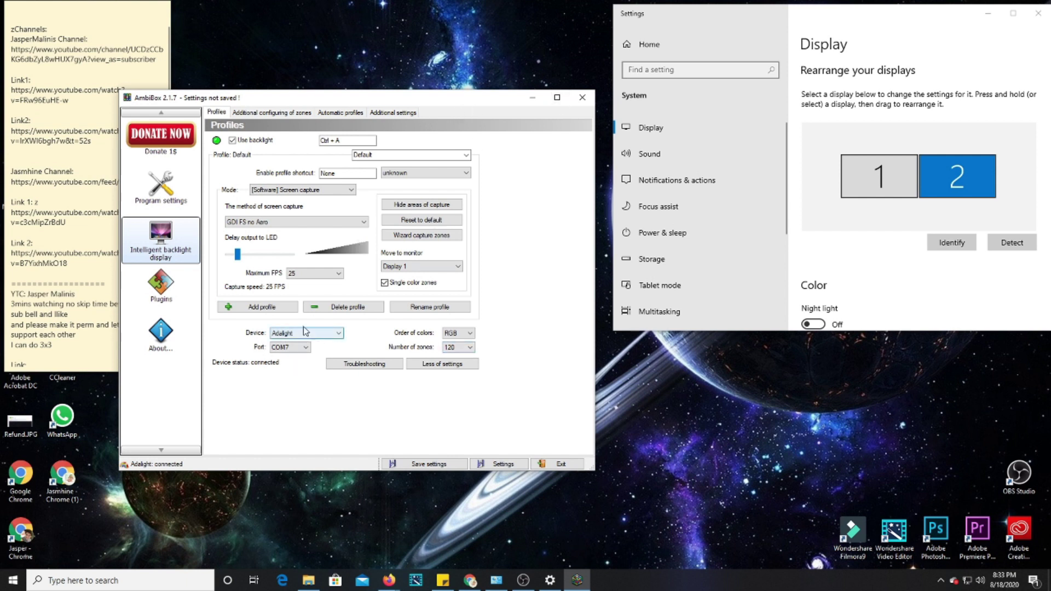
Check the available backlight devices and keep Adalight selected.
drag(437, 99, 653, 127)
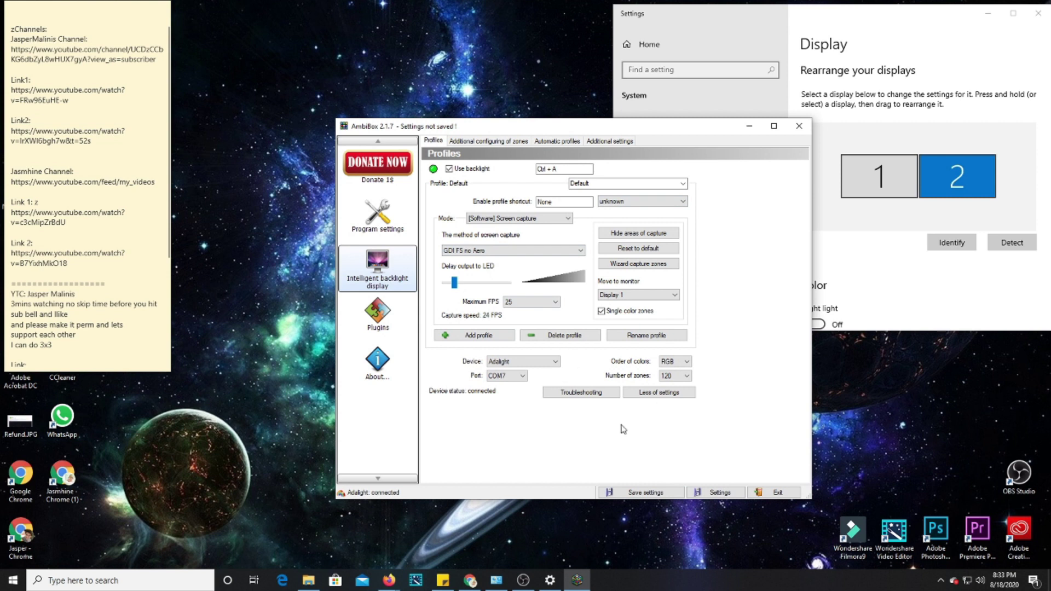
click(517, 362)
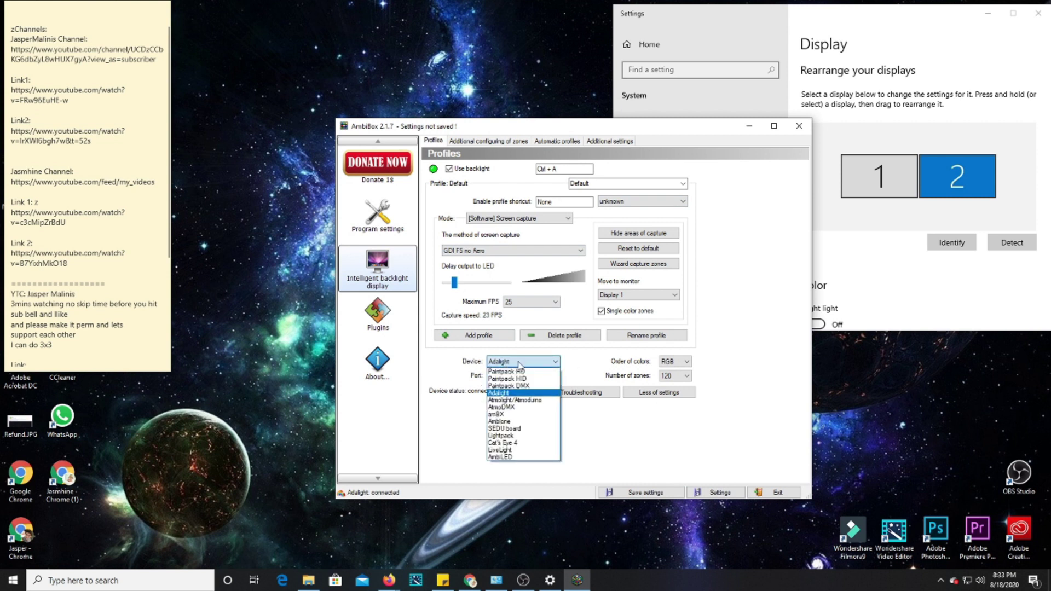
click(519, 362)
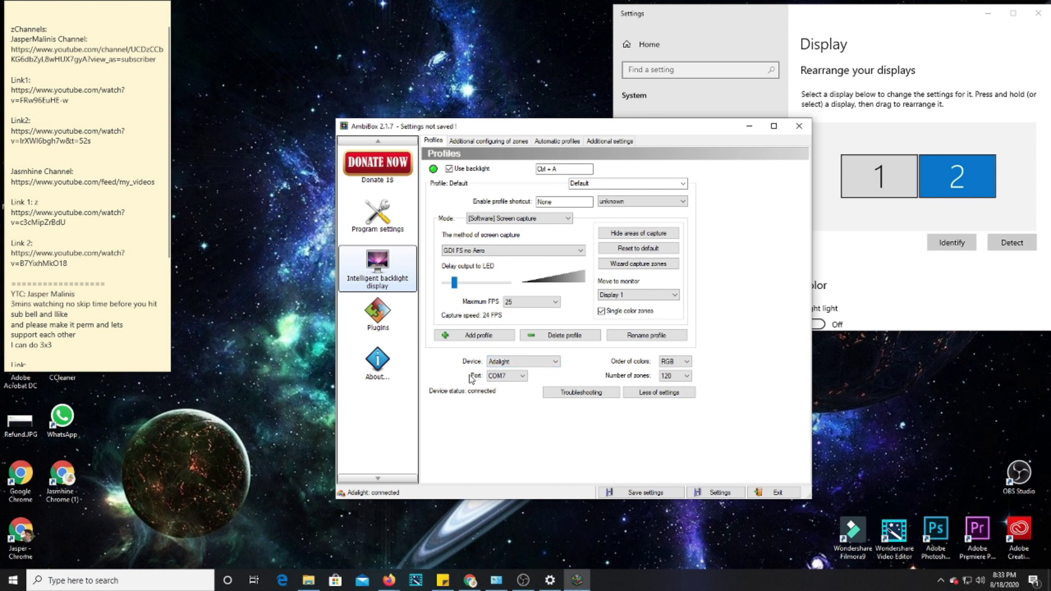
Open Device Manager from the System window and find the USB-SERIAL CH340 entry under Ports (COM & LPT).
click(497, 580)
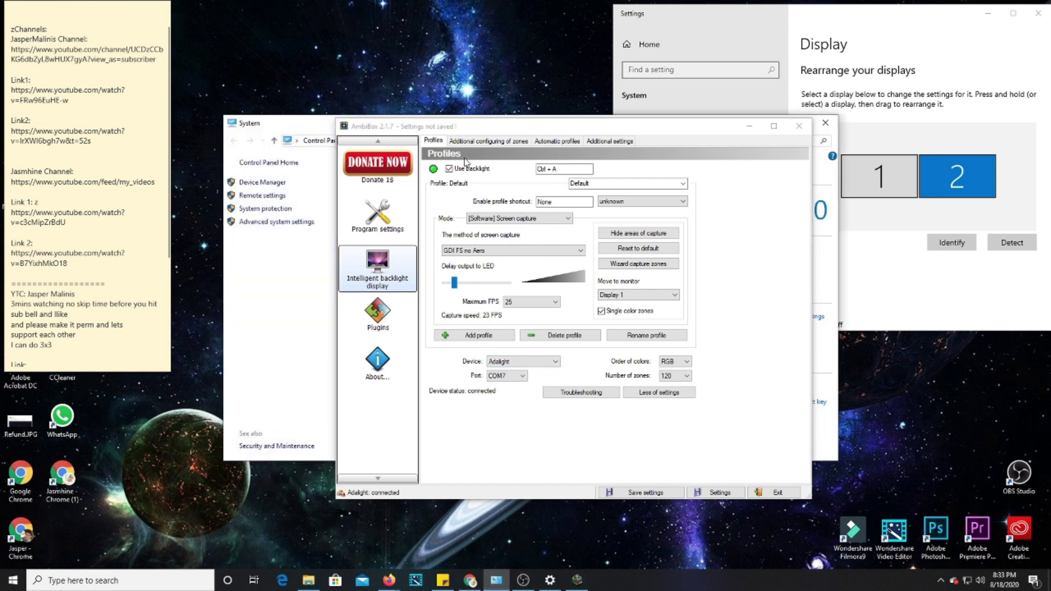
drag(526, 127, 701, 157)
drag(431, 126, 243, 68)
click(77, 121)
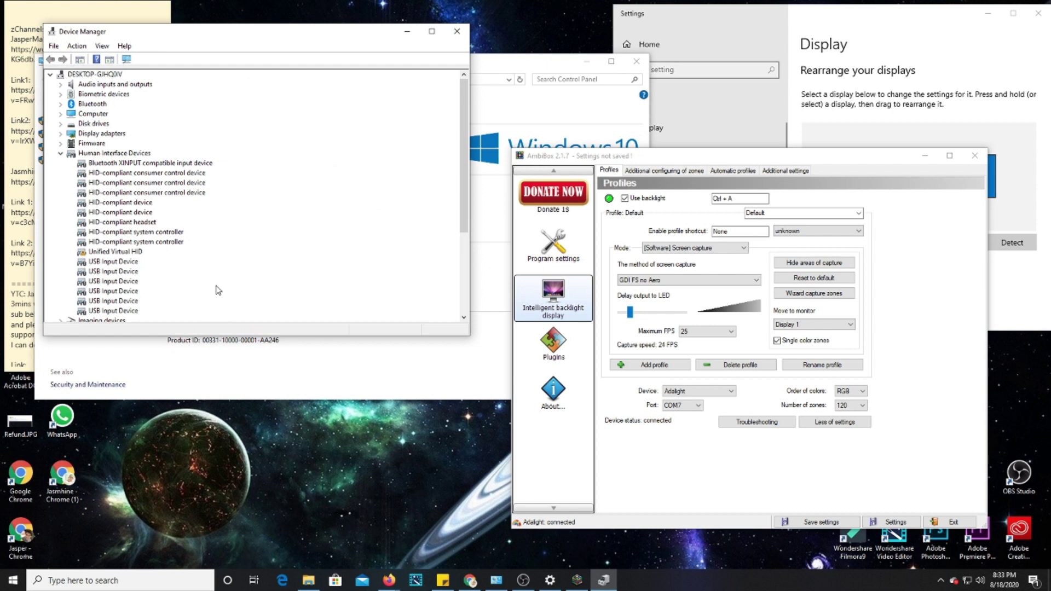
scroll(214, 288, down, 4)
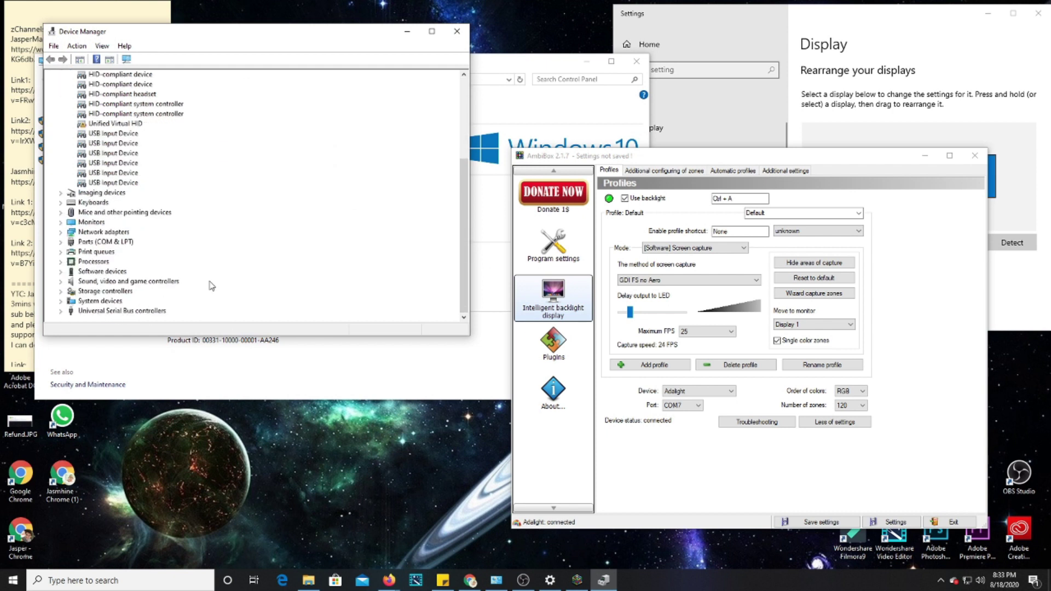
click(61, 242)
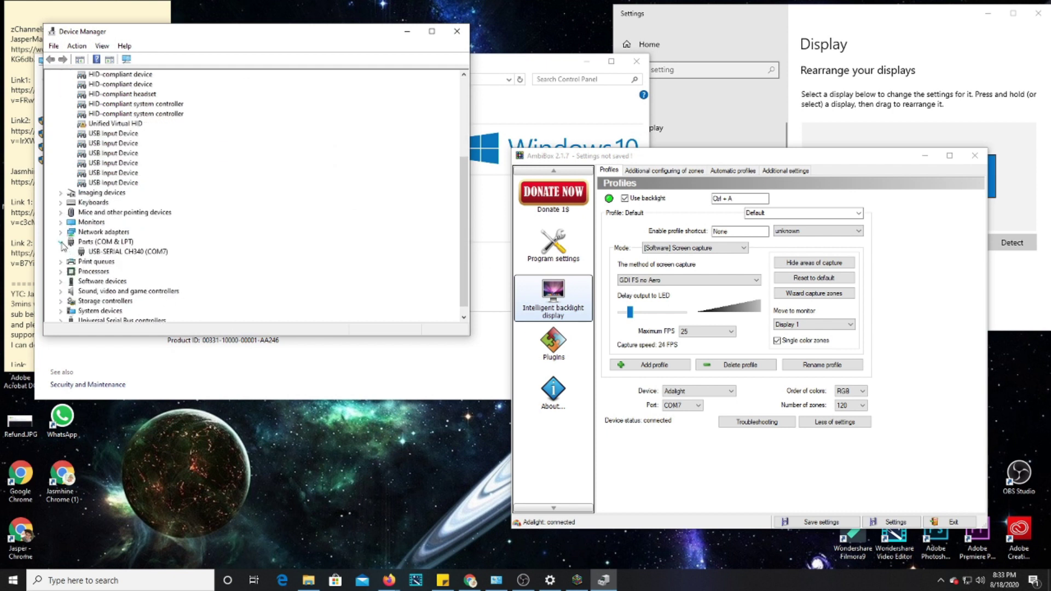
click(116, 251)
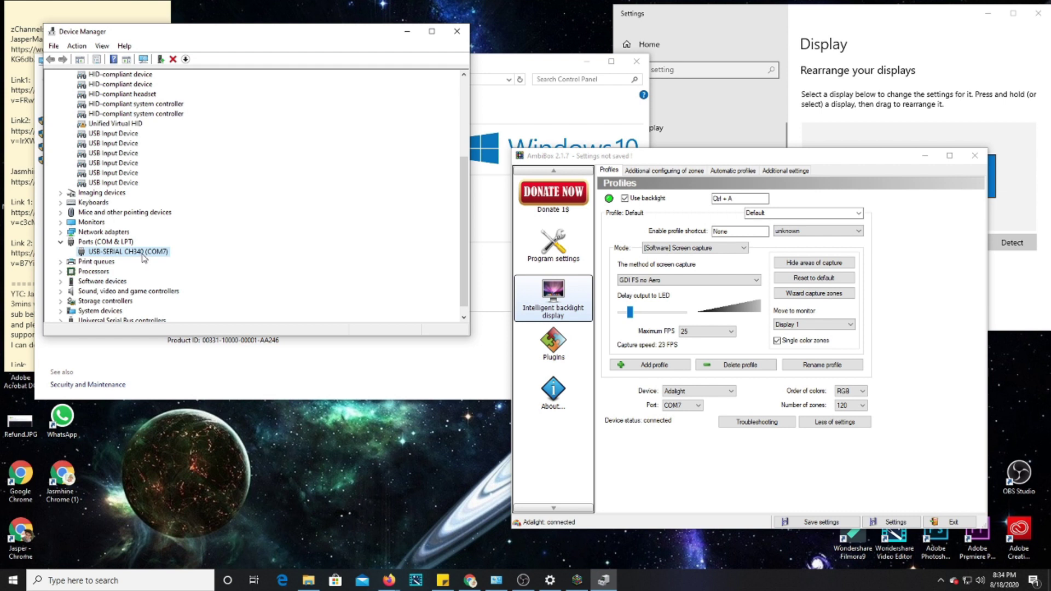
Turn off the backlight in AmbiBox and recheck the CH340 port assignment in Device Manager.
click(627, 201)
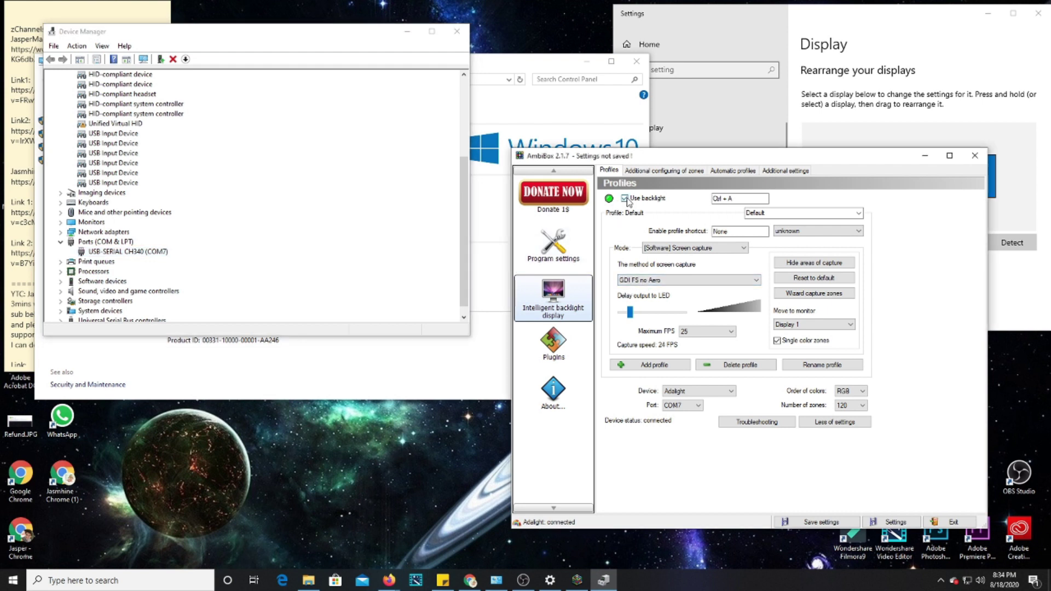
click(628, 201)
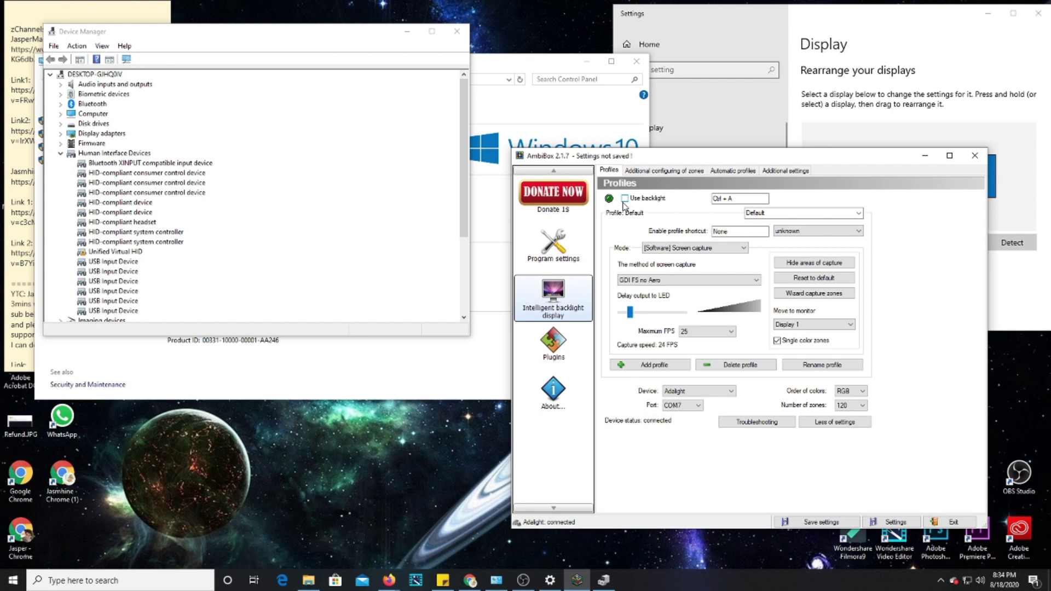
drag(465, 182, 478, 305)
click(153, 243)
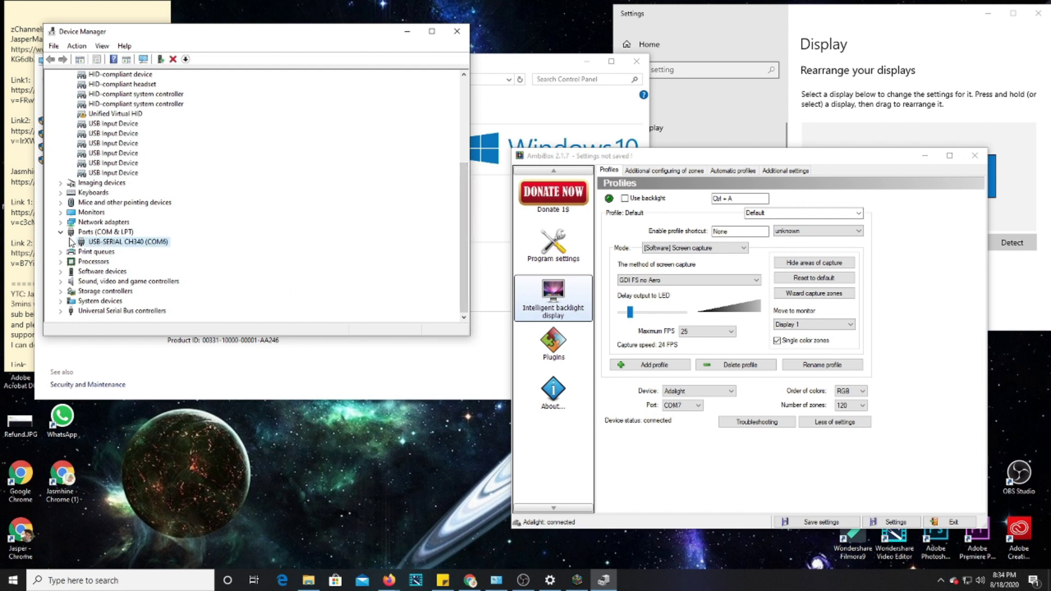
Set the Adalight device's port to COM6 in AmbiBox.
click(696, 455)
click(687, 408)
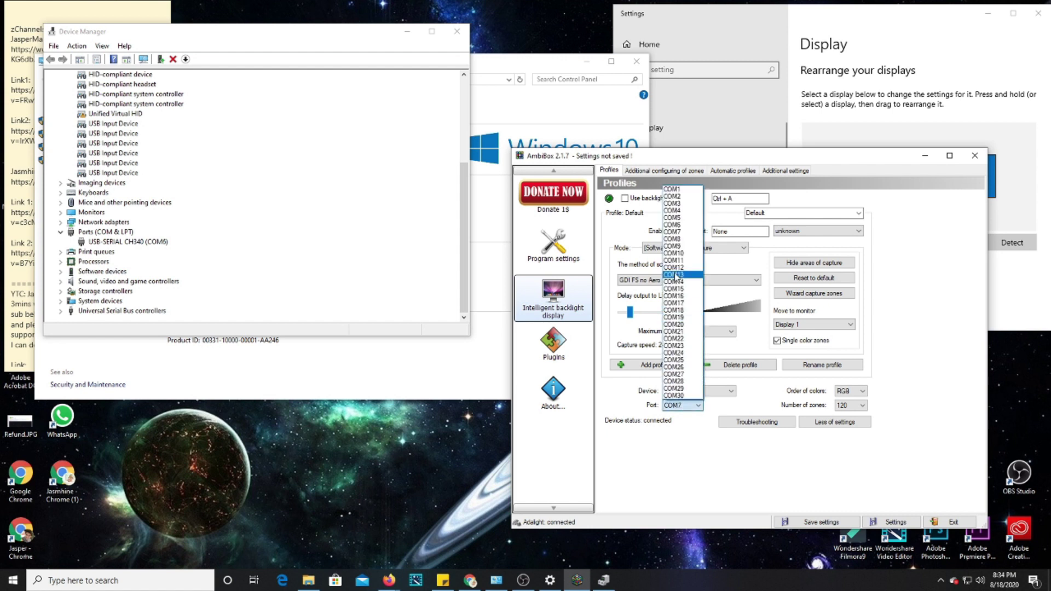
click(677, 226)
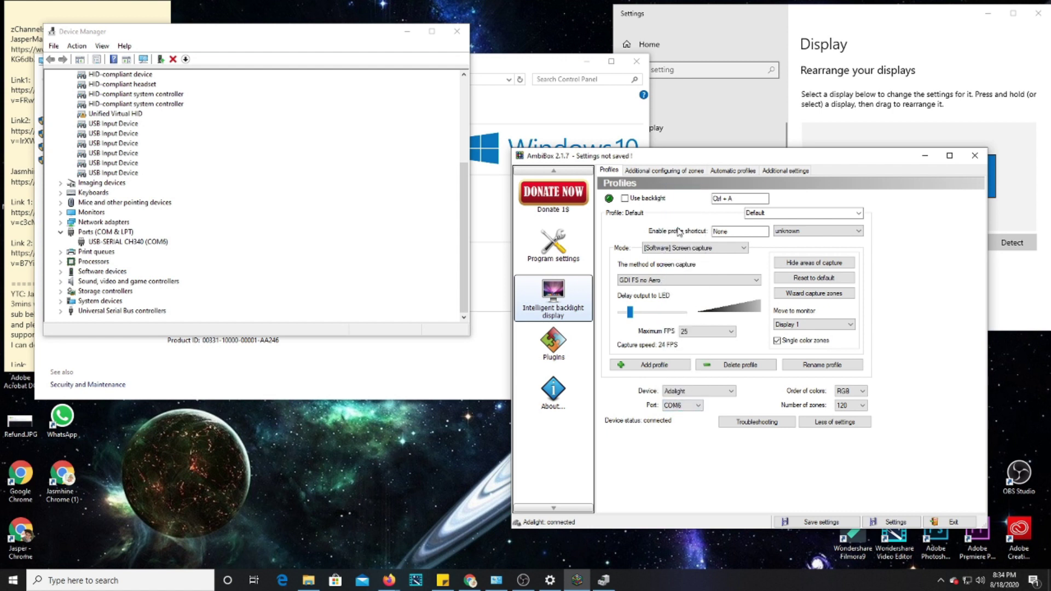
Recheck the CH340 port in Device Manager and set the Adalight device's port to COM7.
drag(760, 162, 525, 186)
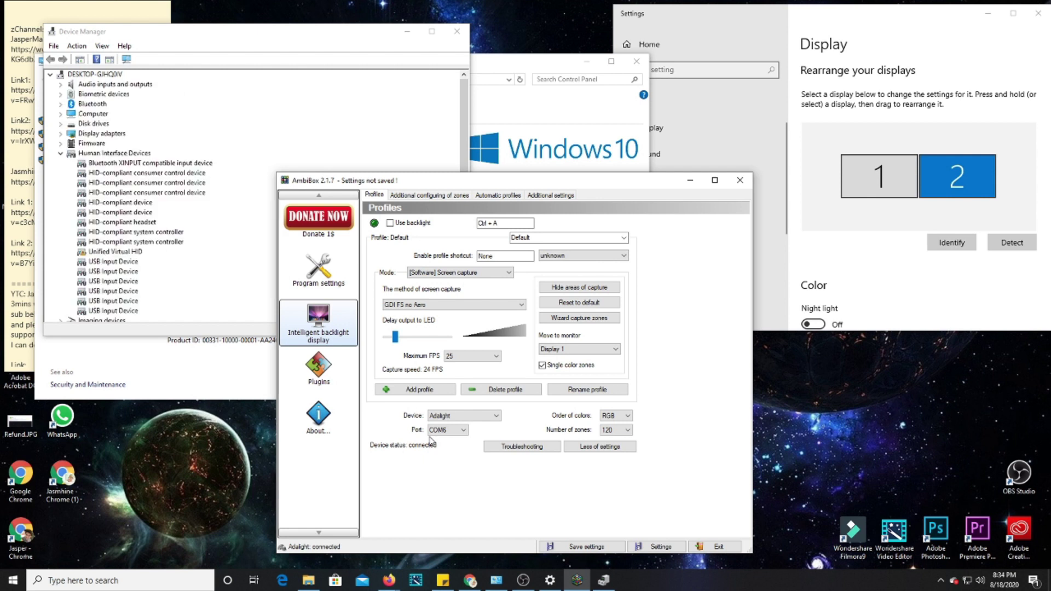
drag(463, 131, 244, 279)
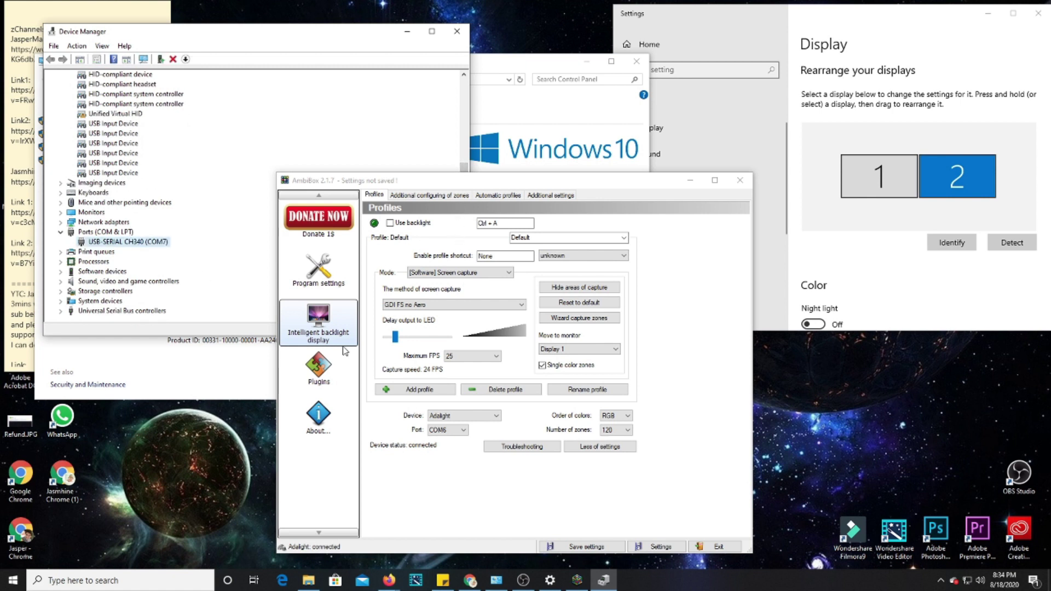
click(454, 431)
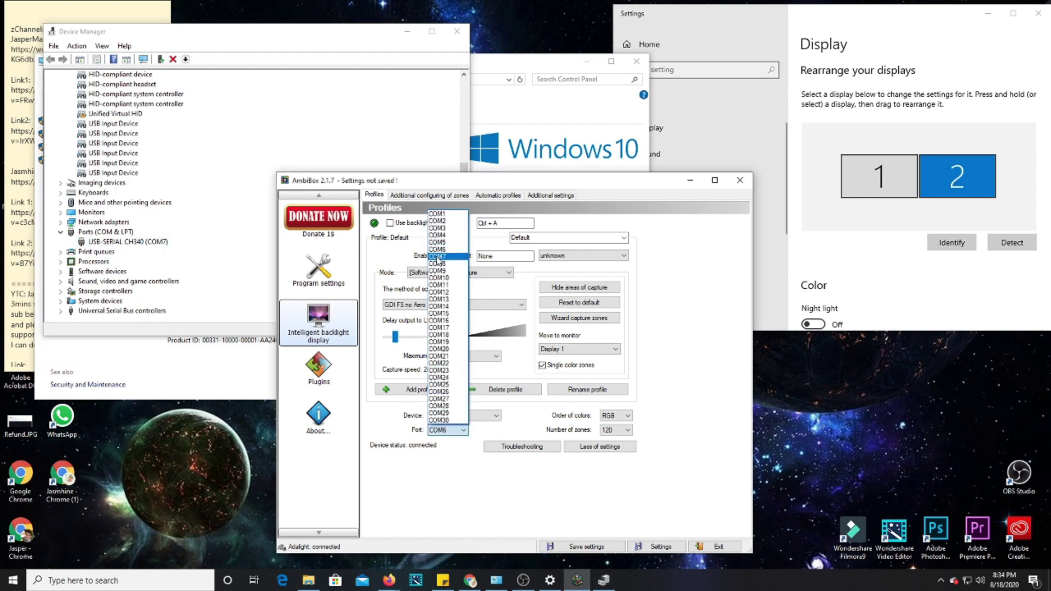
click(438, 256)
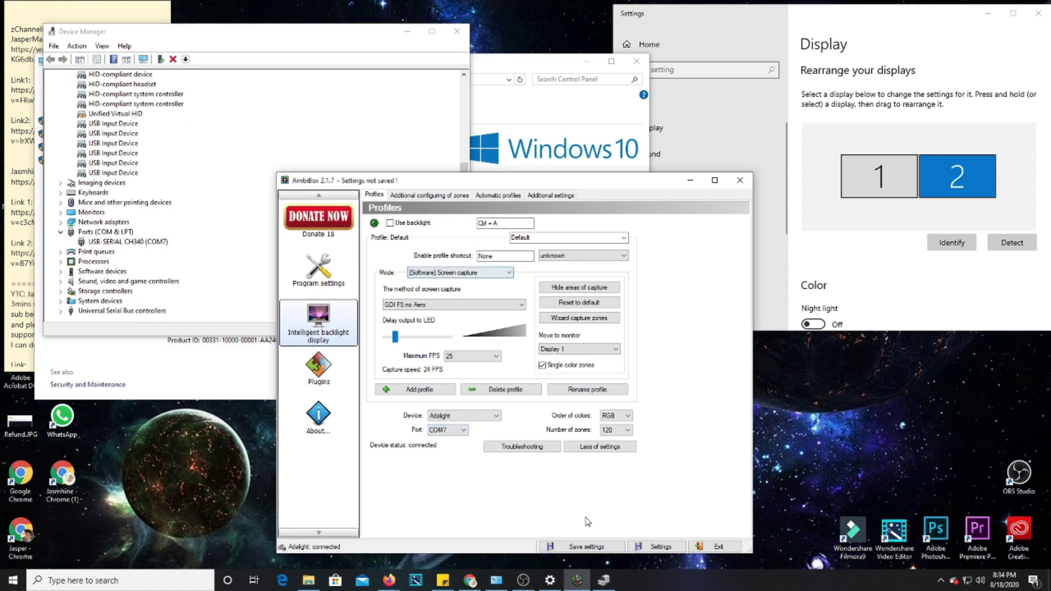
Browse the available zone counts and set the number of zones to 118.
click(615, 420)
click(616, 424)
click(611, 433)
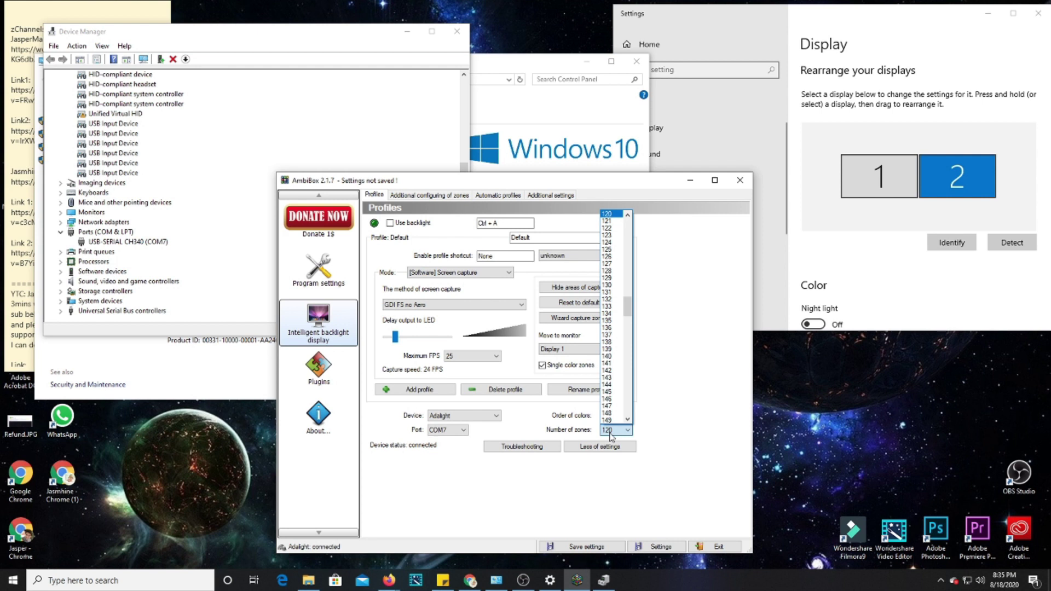
drag(627, 310, 645, 319)
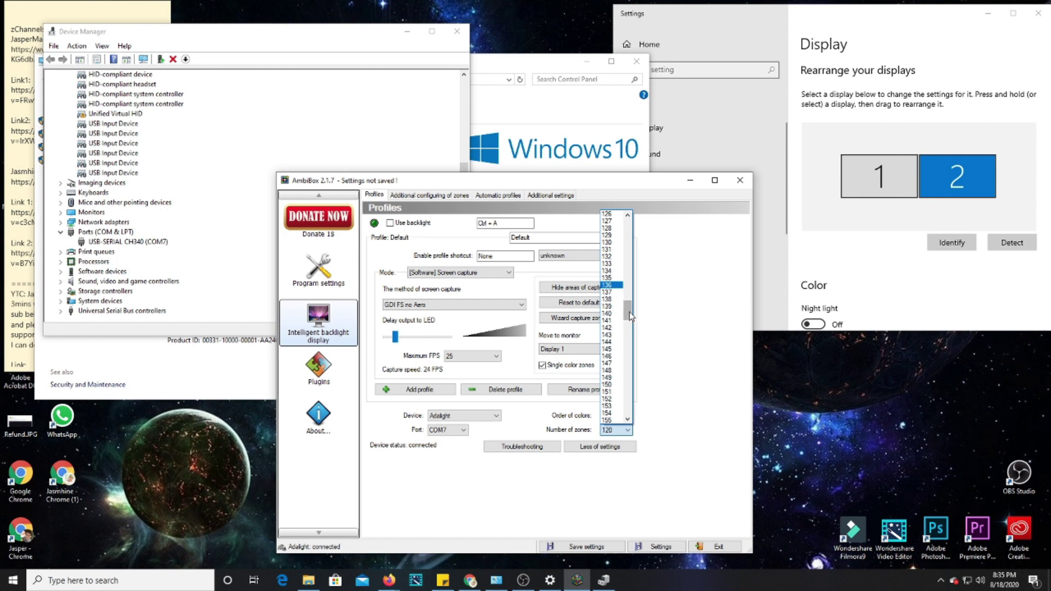
mouse_move(630, 316)
mouse_down()
mouse_move(635, 268)
mouse_move(642, 314)
mouse_up()
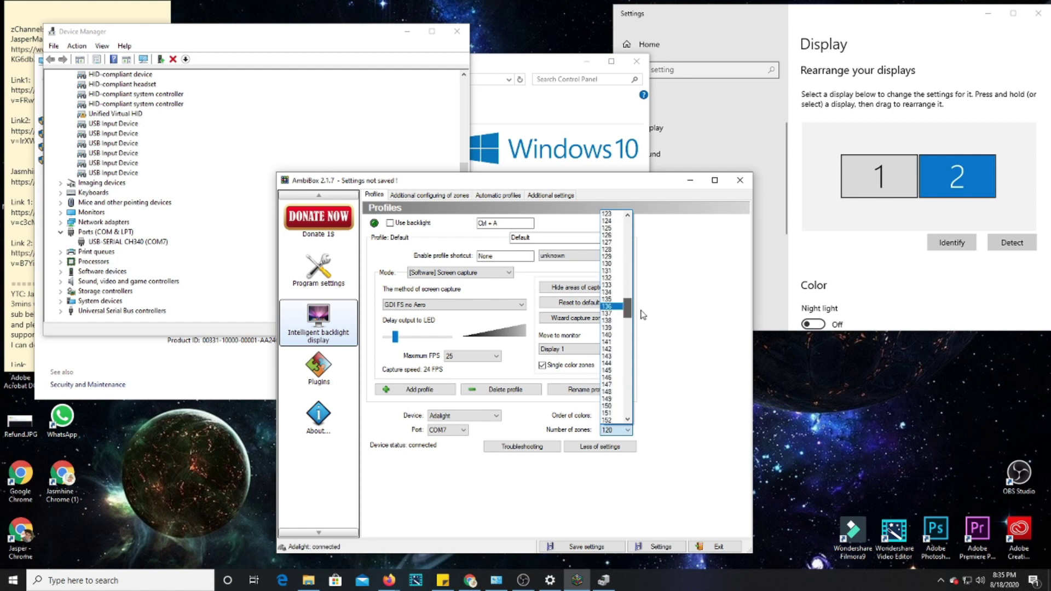
click(686, 347)
click(628, 429)
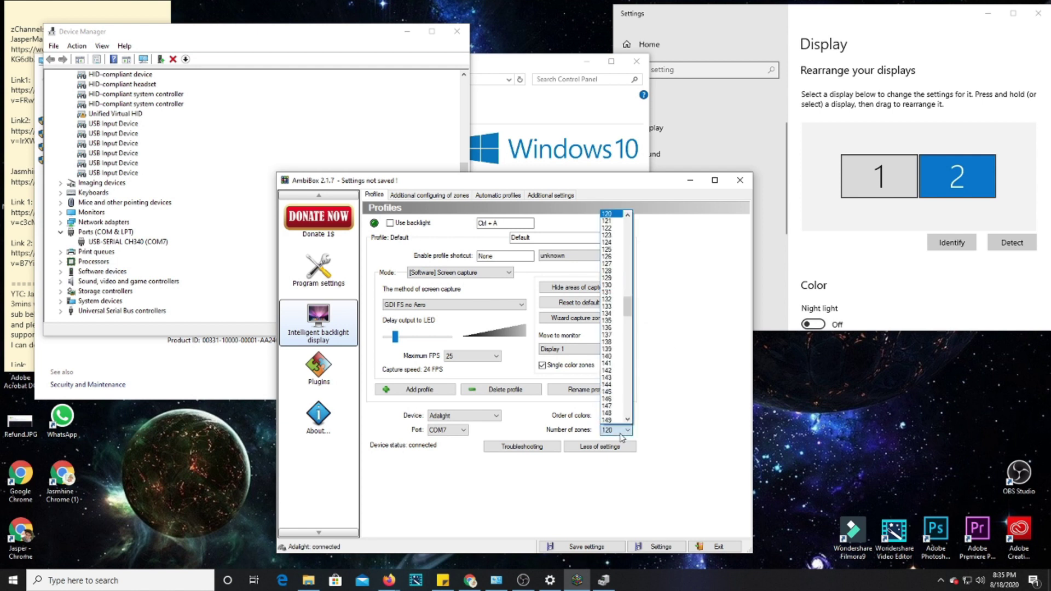
drag(633, 306, 633, 301)
click(616, 313)
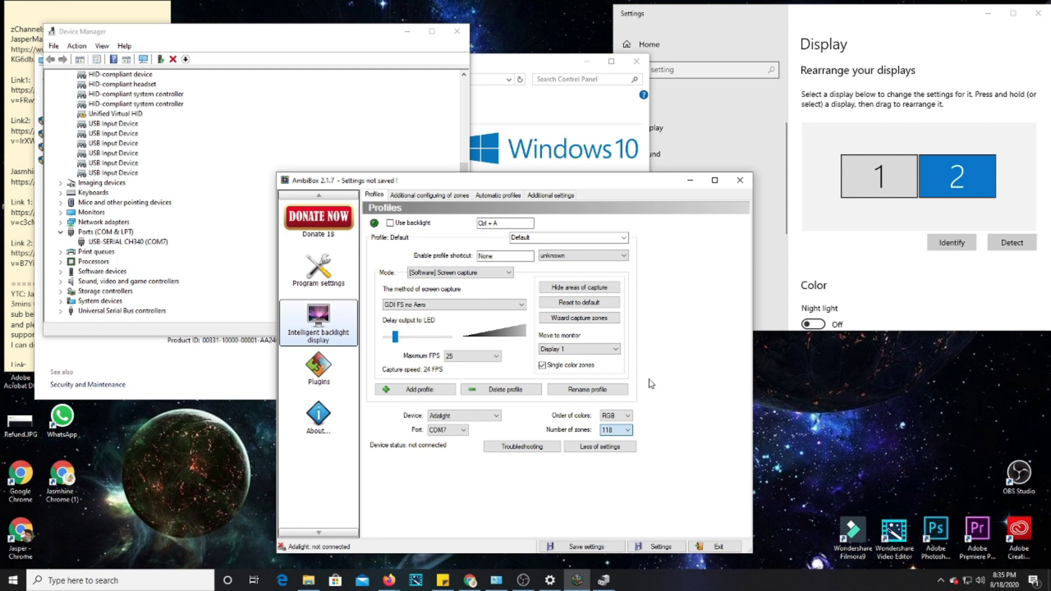
Exit AmbiBox, reopen it and enable the backlight.
click(726, 548)
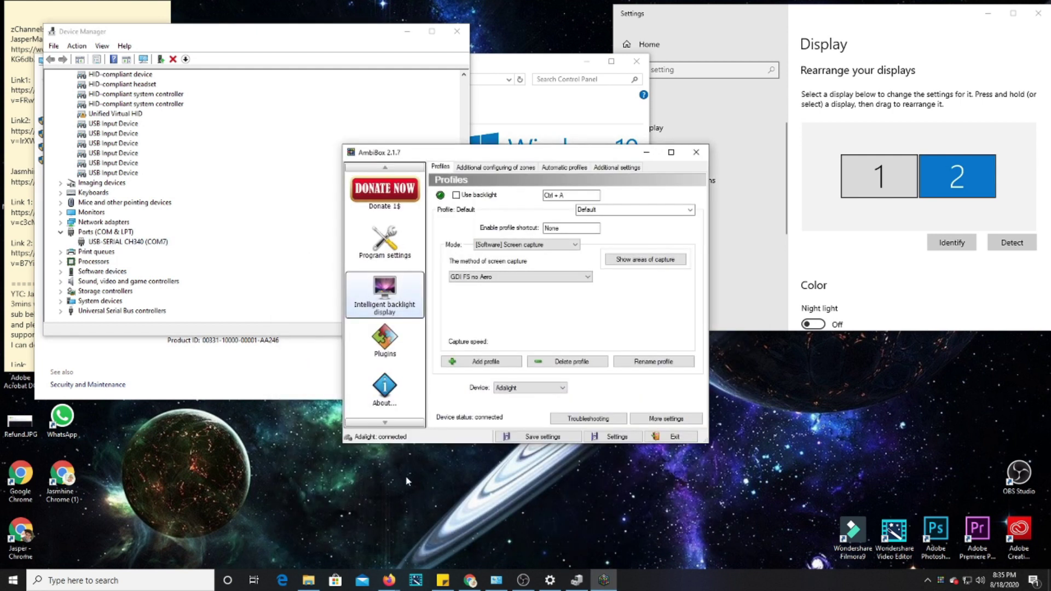
drag(560, 156, 609, 183)
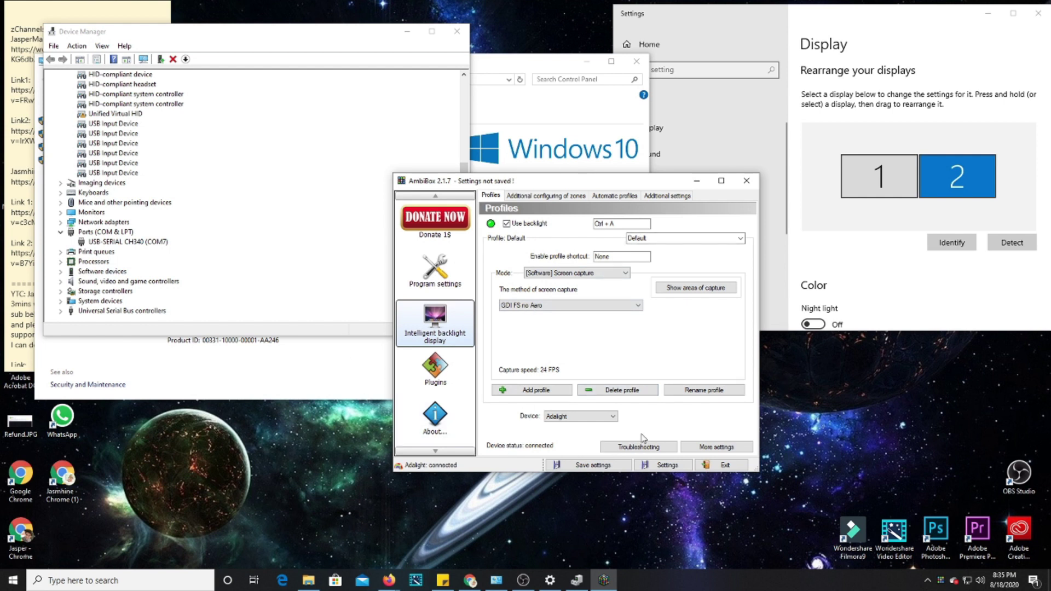
Look through the plugins, about and program settings pages, and save the AmbiBox settings.
click(435, 368)
click(435, 417)
click(435, 368)
click(435, 324)
click(435, 267)
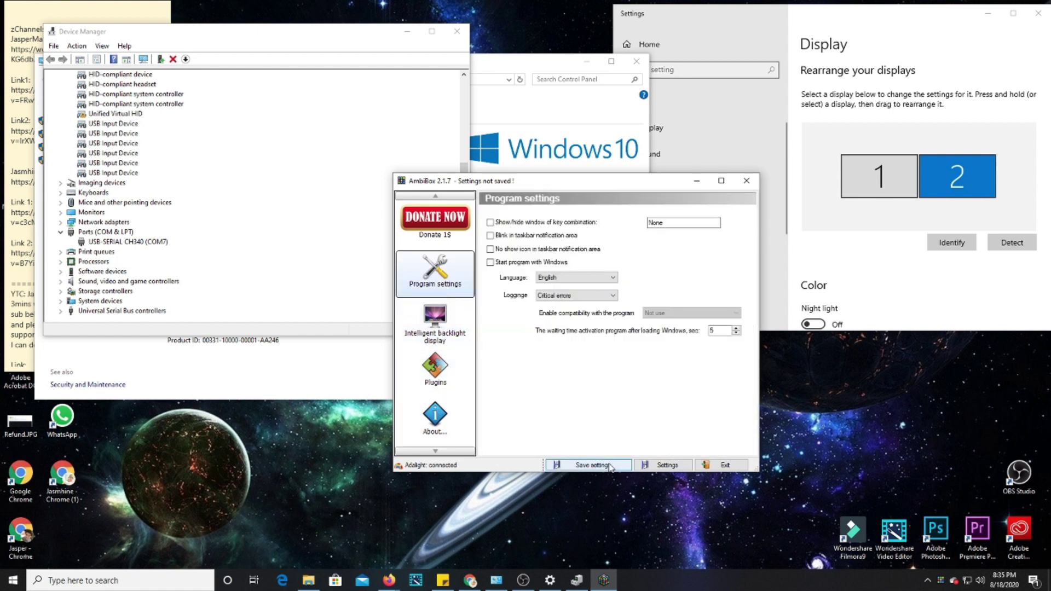
click(610, 469)
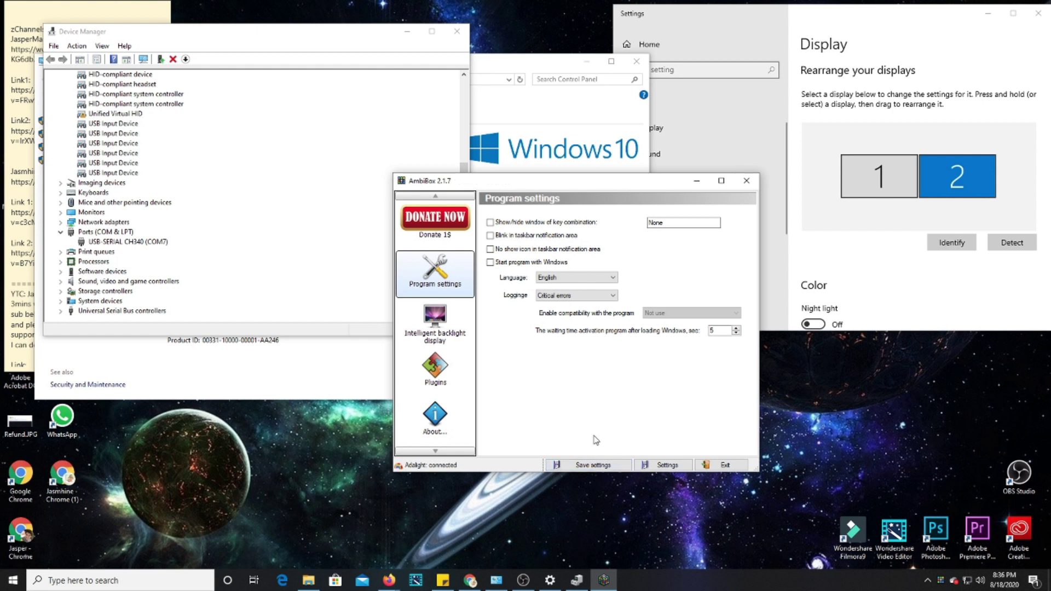
click(411, 322)
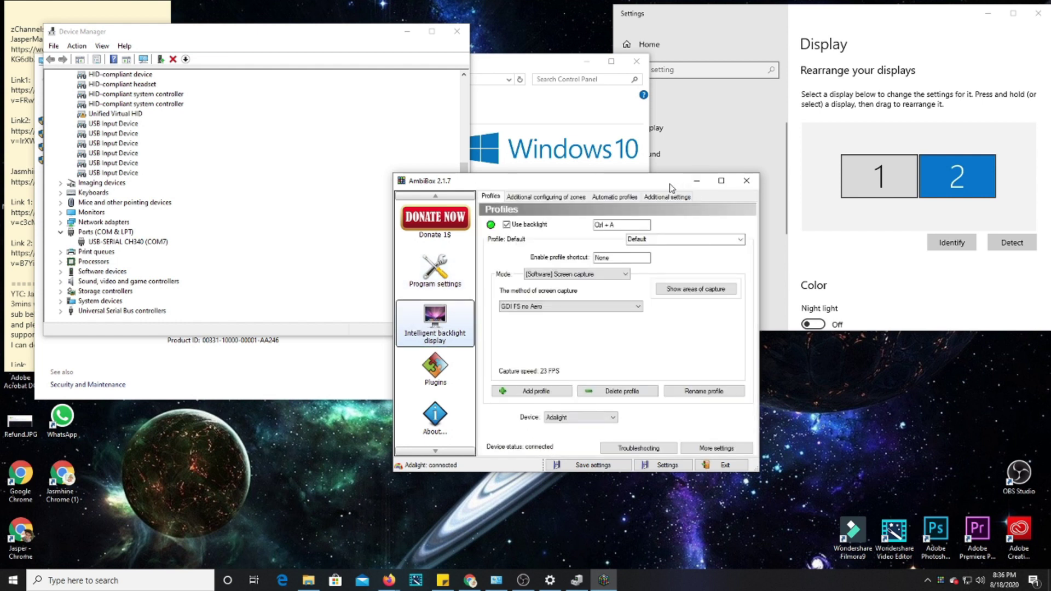
Bring up the Ambilight Color Test video in the browser and arrange it beside the AmbiBox window.
drag(669, 183, 533, 189)
click(926, 581)
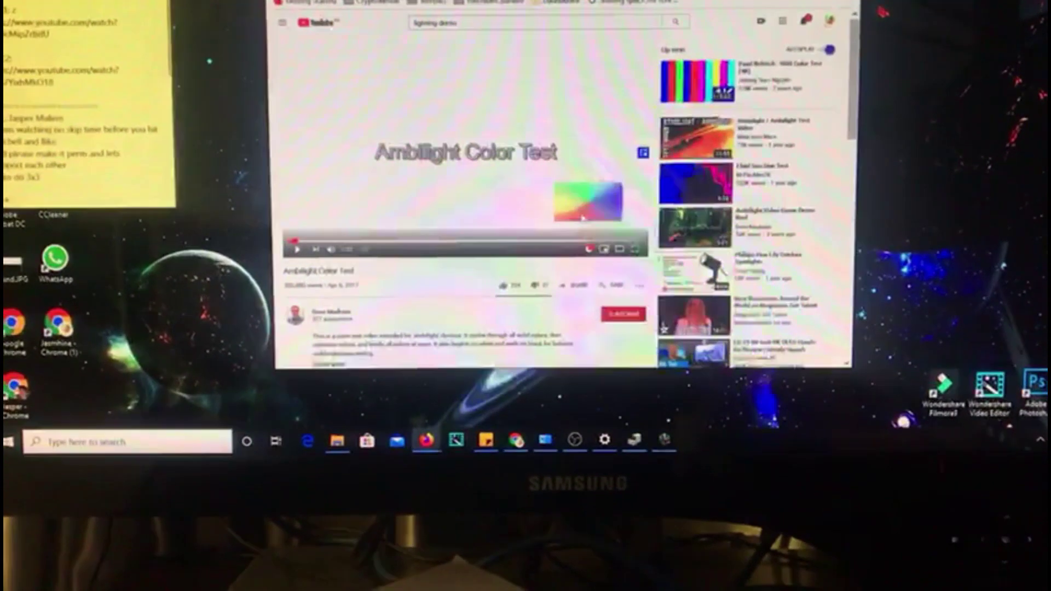
scroll(551, 244, down, 1)
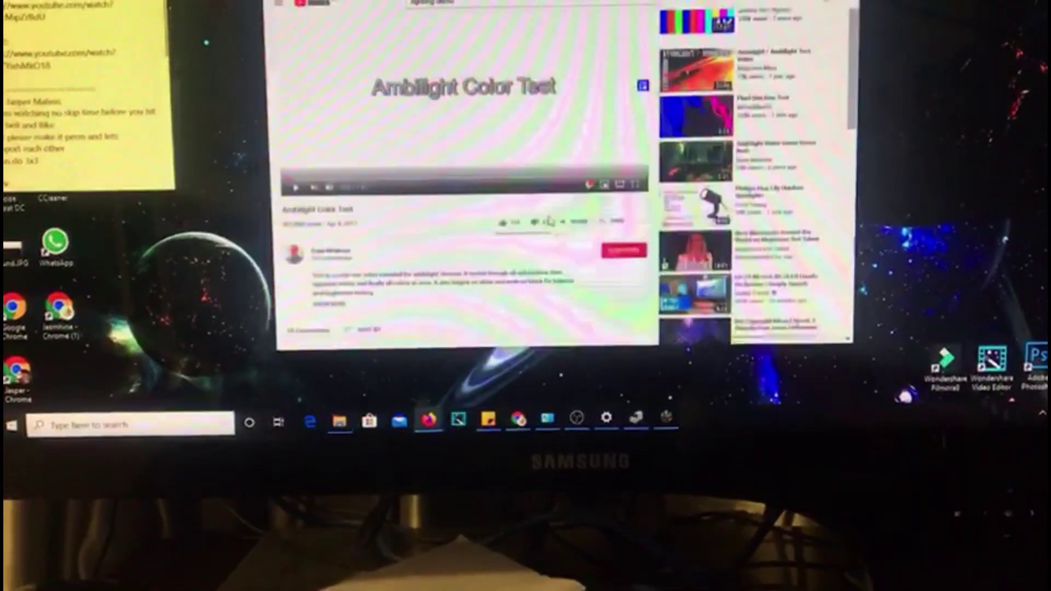
scroll(547, 227, up, 1)
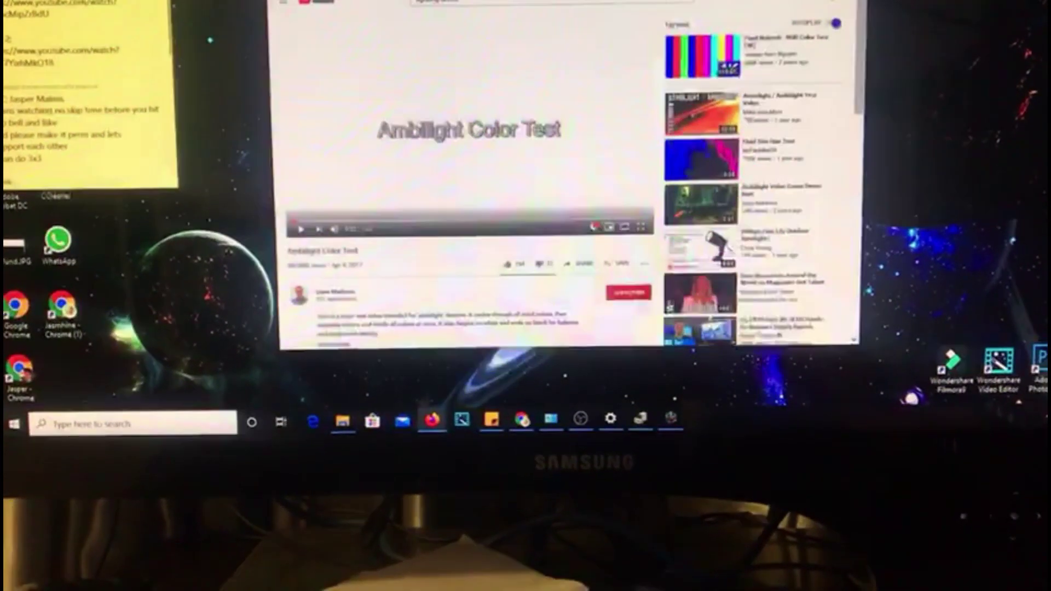
click(674, 415)
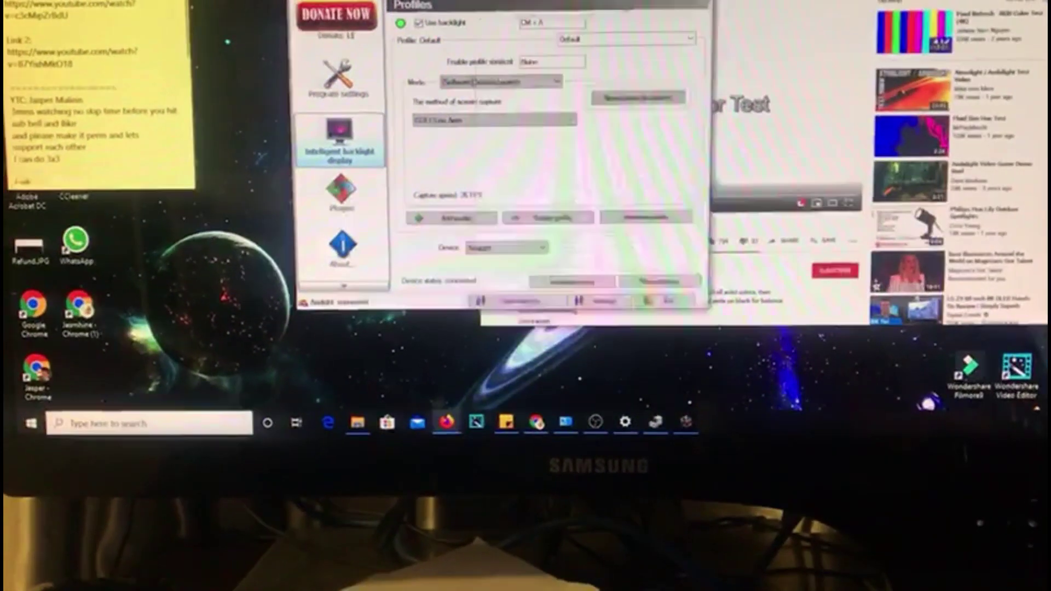
key(alt+Tab)
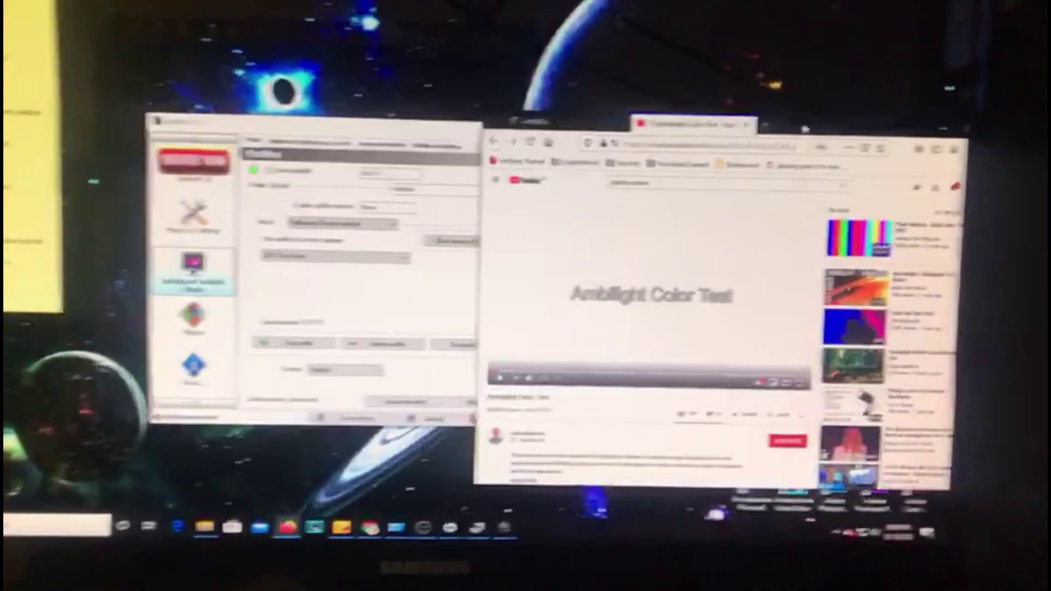
click(880, 101)
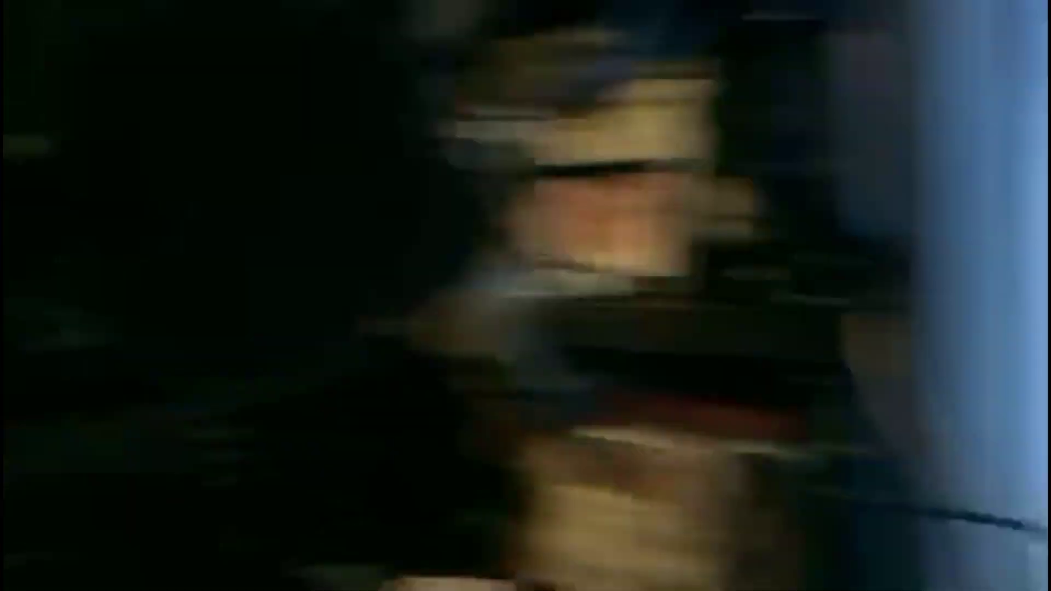